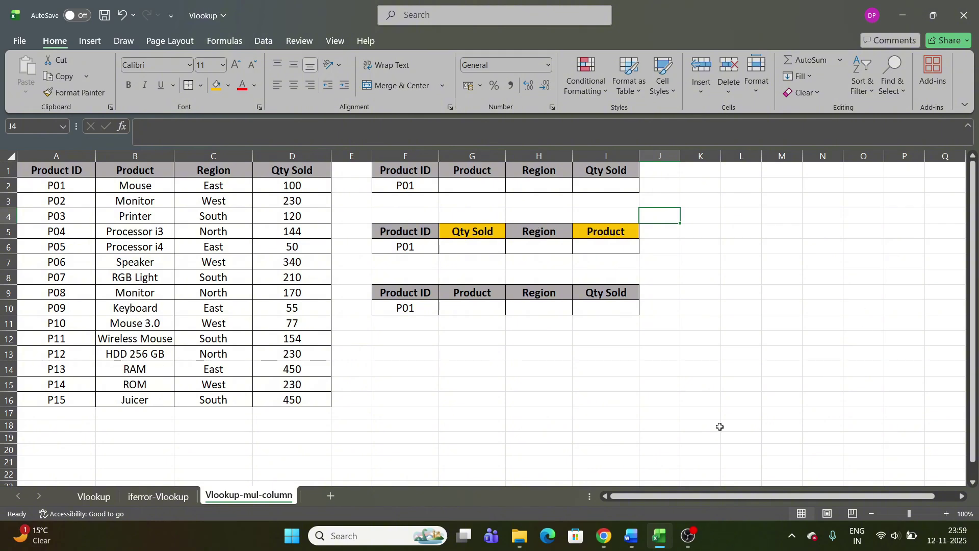
Enter =VLOOKUP(F2,A1:B16,2,0) in G2 to look up the product for the Product ID in F2.
left_click(552, 400)
left_click(466, 188)
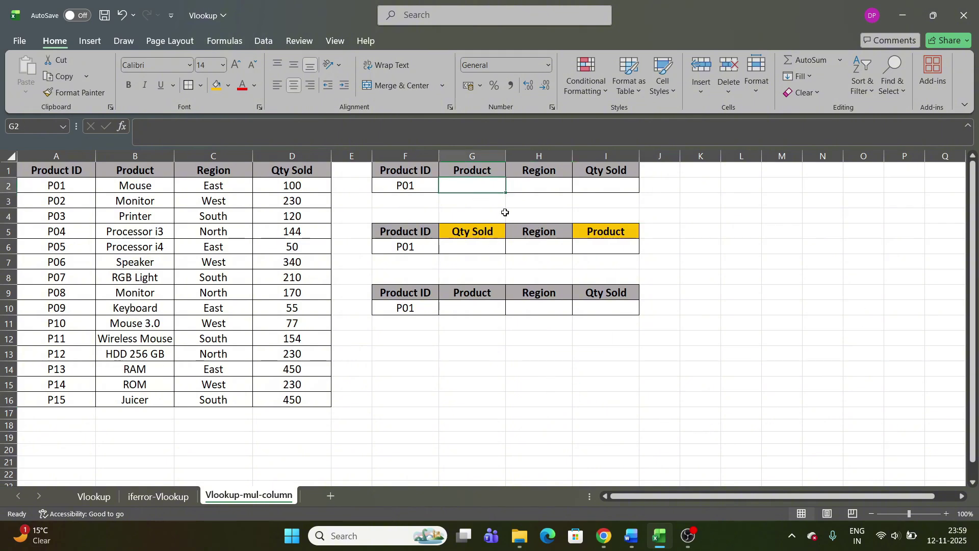
type("=v")
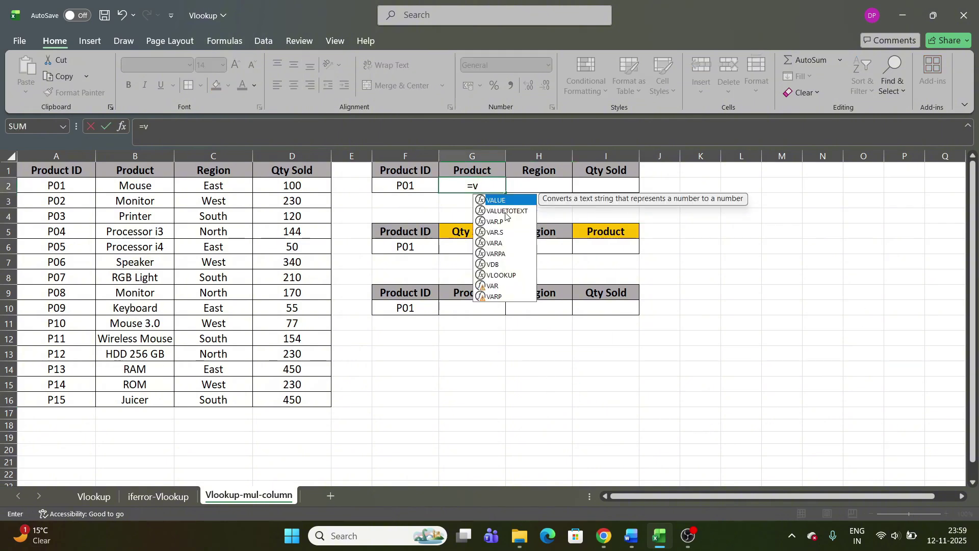
double_click(501, 275)
left_click(408, 182)
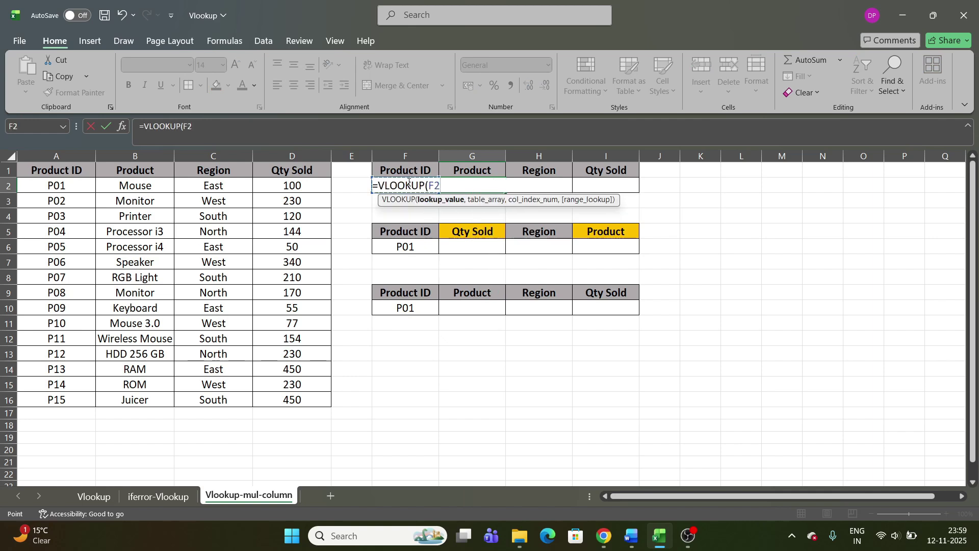
type(",")
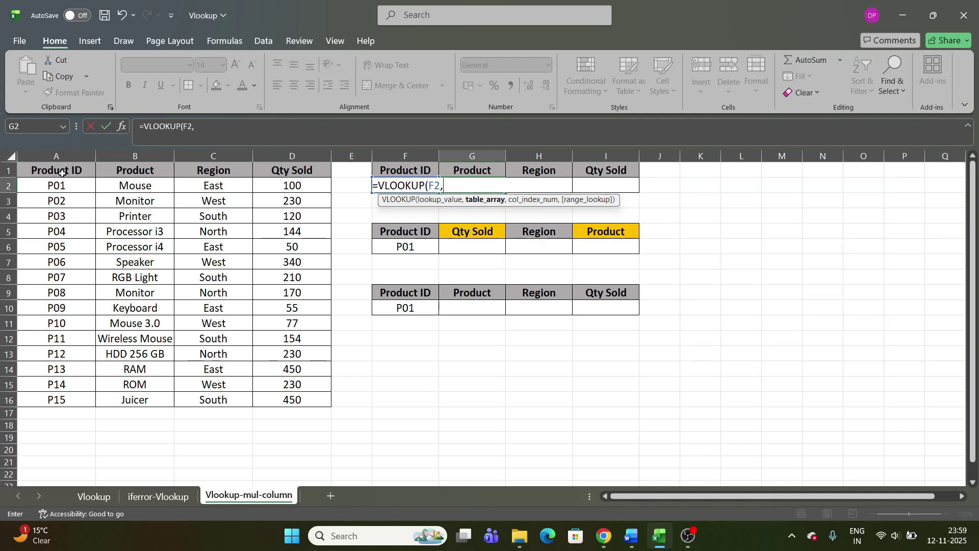
left_click_drag(63, 173, 122, 402)
type(",")
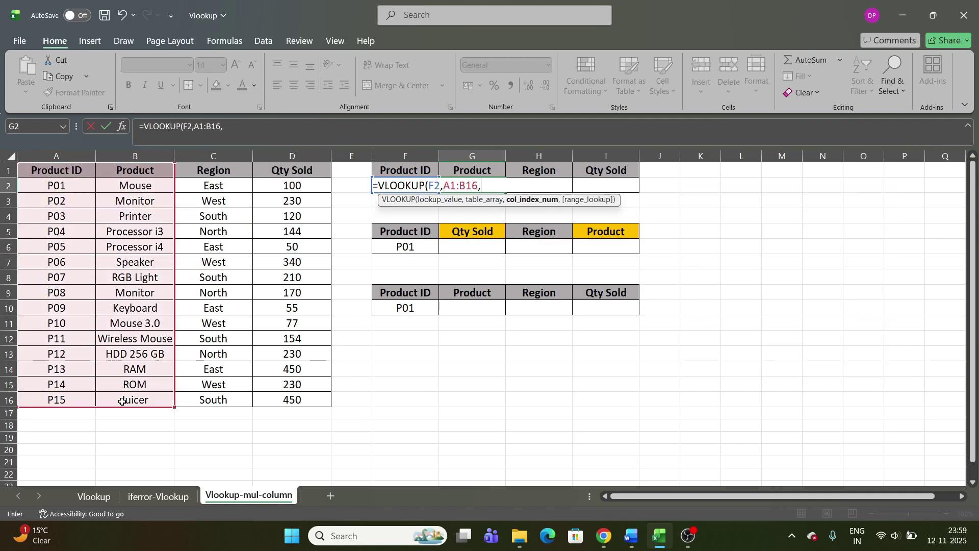
type("2,0")
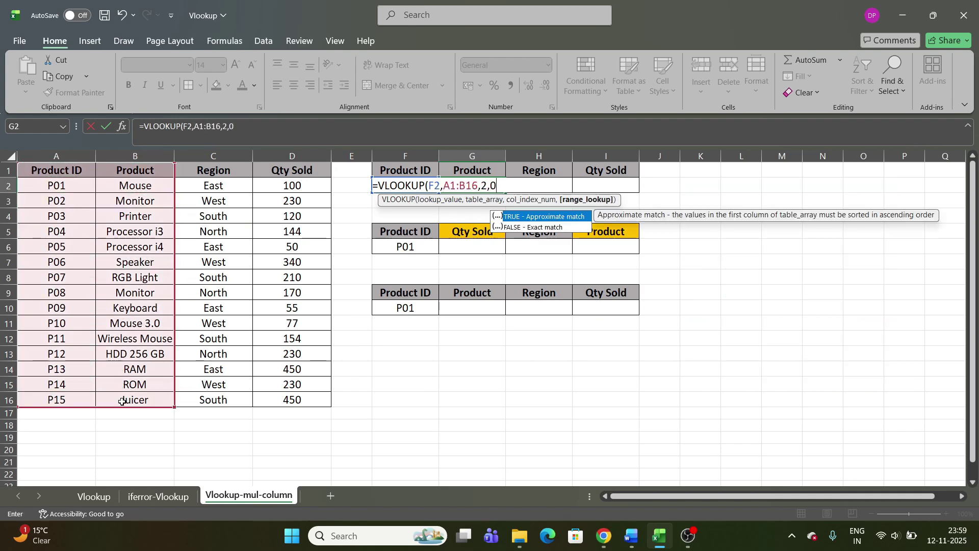
key("Return")
Enter =VLOOKUP(F2,A1:C16,3,0) in H2 to look up the region for the same Product ID.
left_click(537, 189)
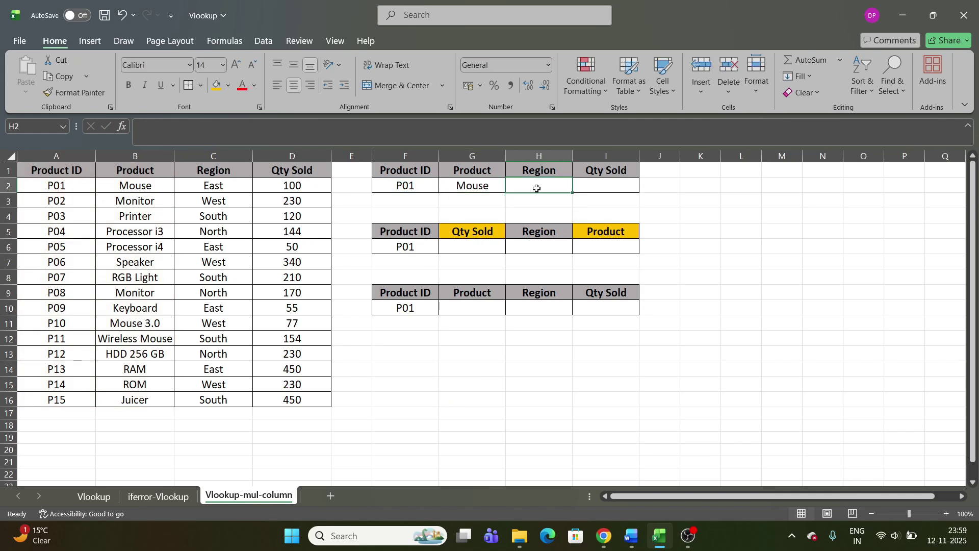
type("=vl")
key("Tab")
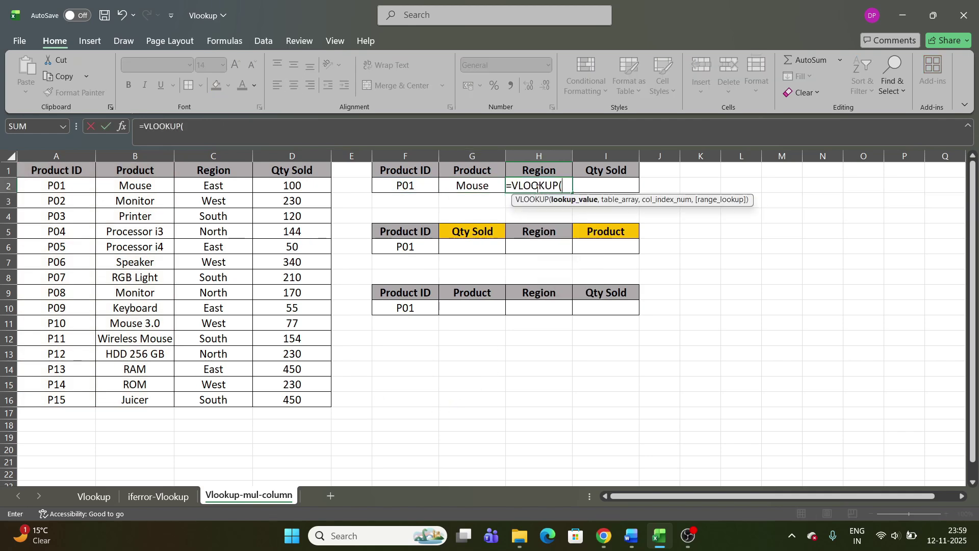
left_click(418, 182)
type(",")
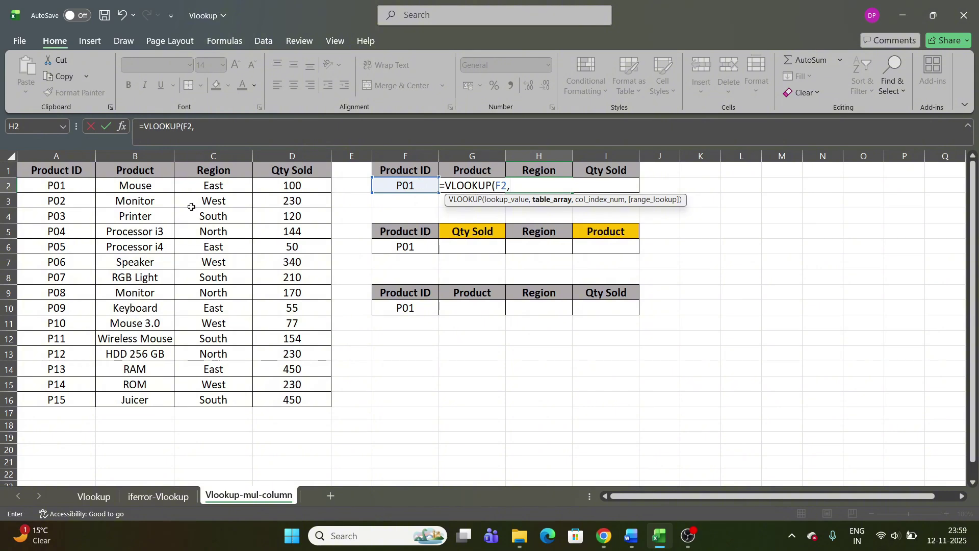
left_click_drag(74, 175, 258, 383)
type(",3,0")
key("Return")
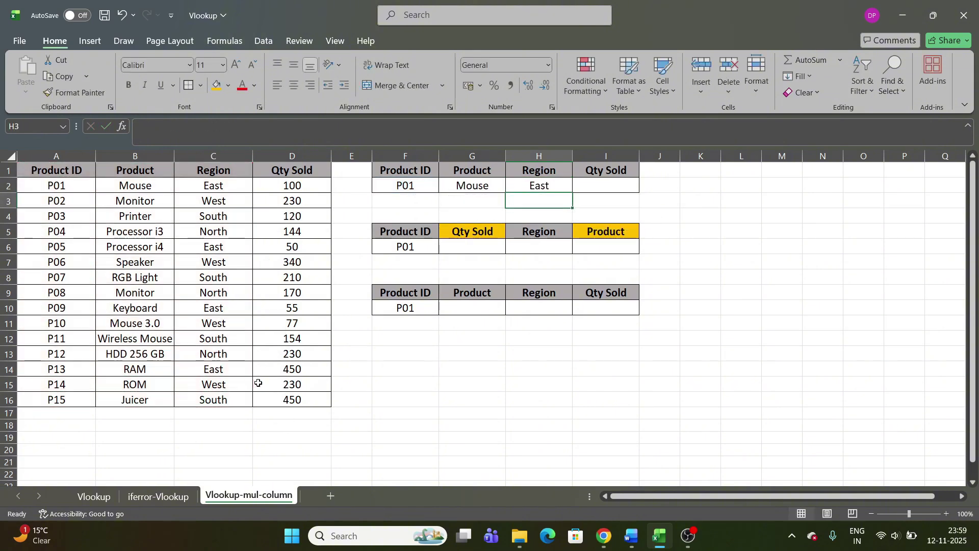
Enter =VLOOKUP(F2,A1:D16,4,0) in I2 to look up the quantity sold for the same Product ID.
left_click(585, 187)
type("=vl")
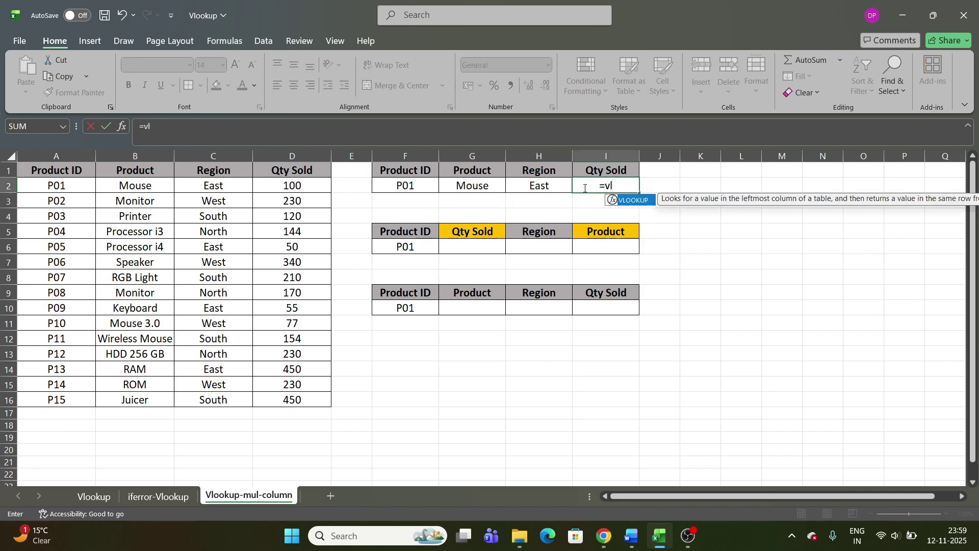
key("Tab")
left_click(408, 187)
type(",")
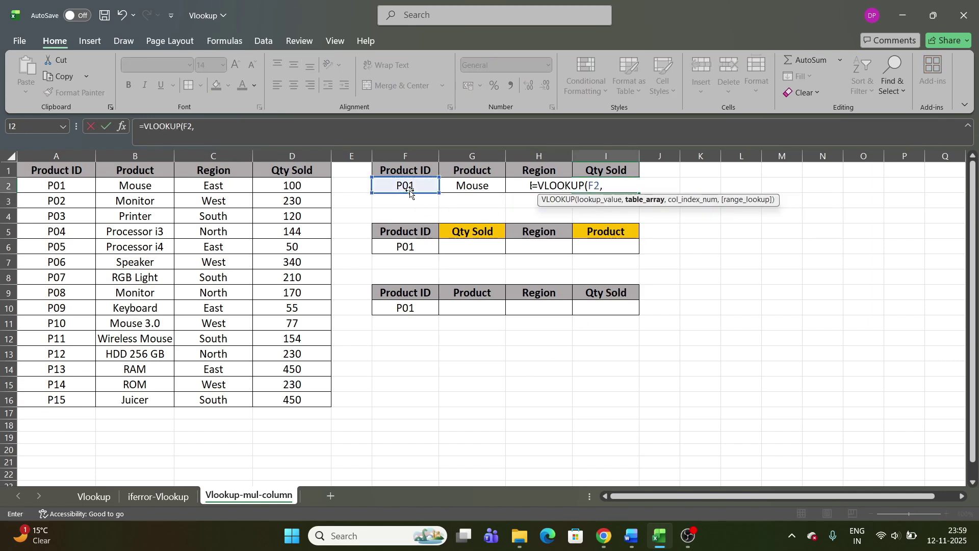
left_click(49, 168)
left_click_drag(49, 168, 275, 398)
type(",4,")
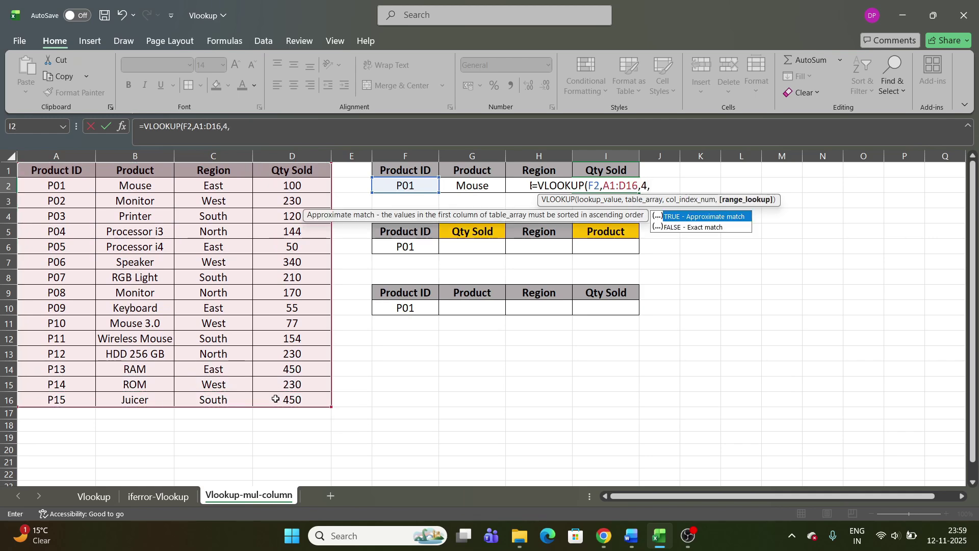
type("0")
key("Return")
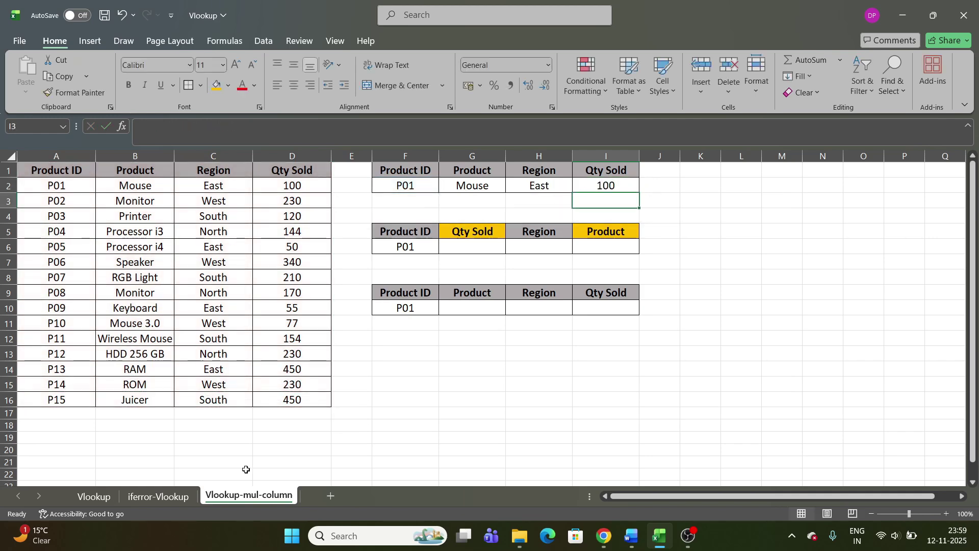
Test the first table's lookups by changing the Product ID in F2 to P02, and undo that change.
left_click(416, 186)
double_click(420, 186)
key("BackSpace")
type("2")
key("Return")
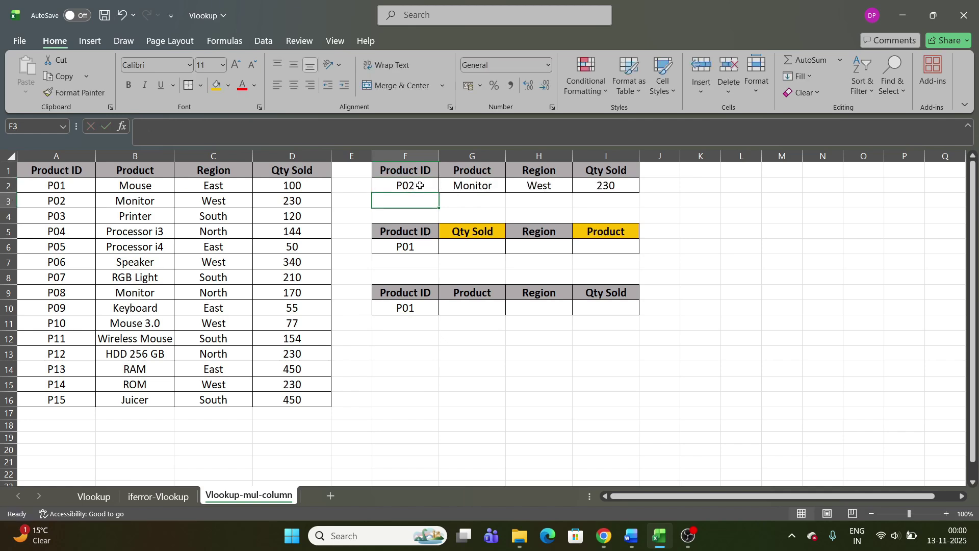
key("ctrl+z")
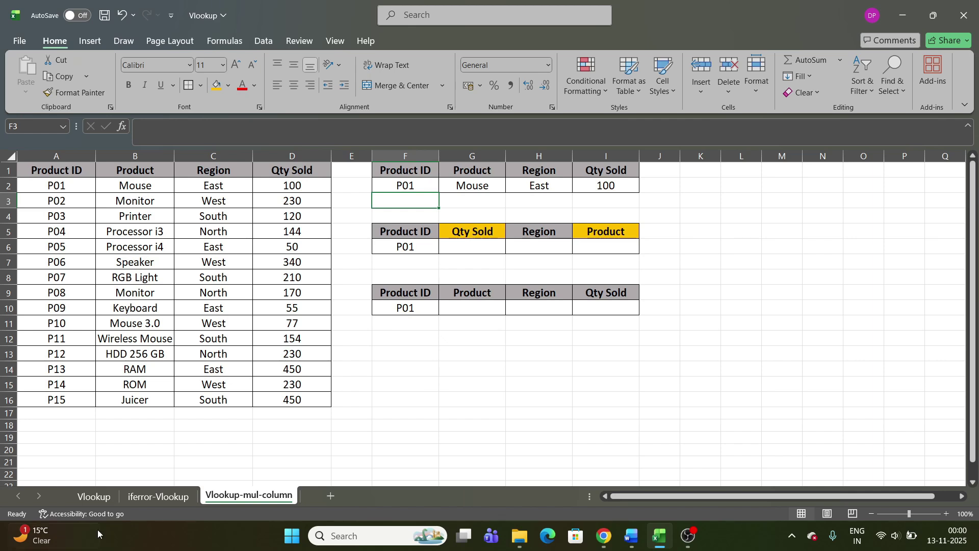
Fill the second table's Qty Sold, Region and Product with one formula in G6: =VLOOKUP(F6,A1:D16,{4,3,2},0).
left_click(470, 245)
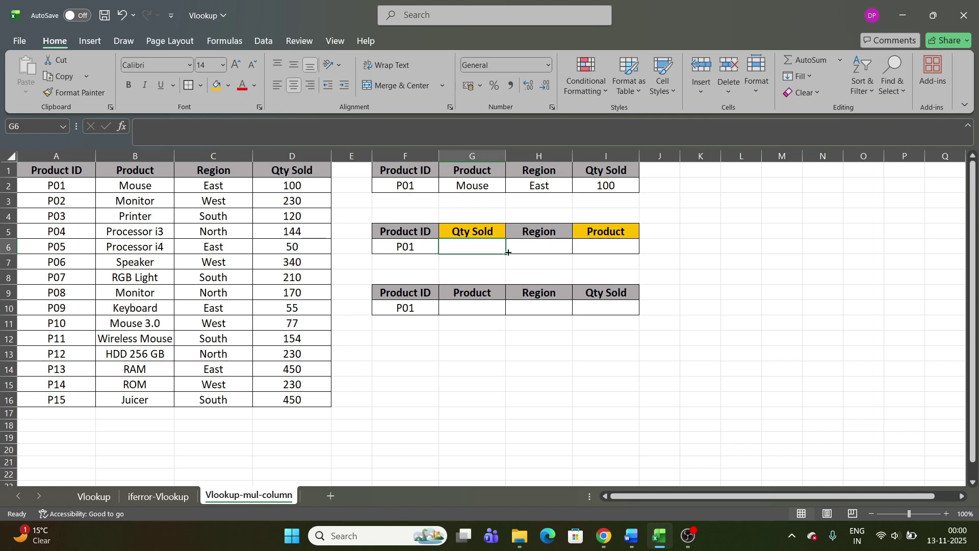
type("=vlo")
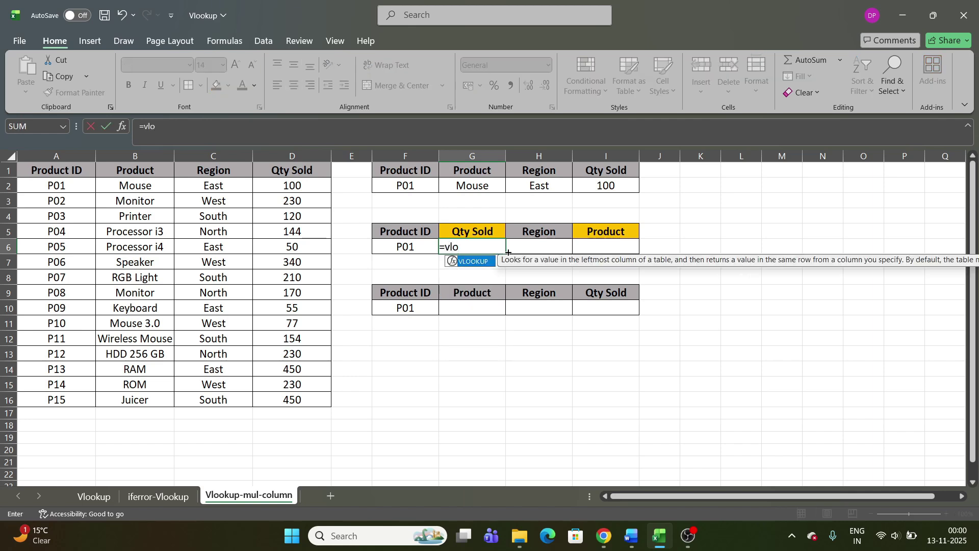
key("Tab")
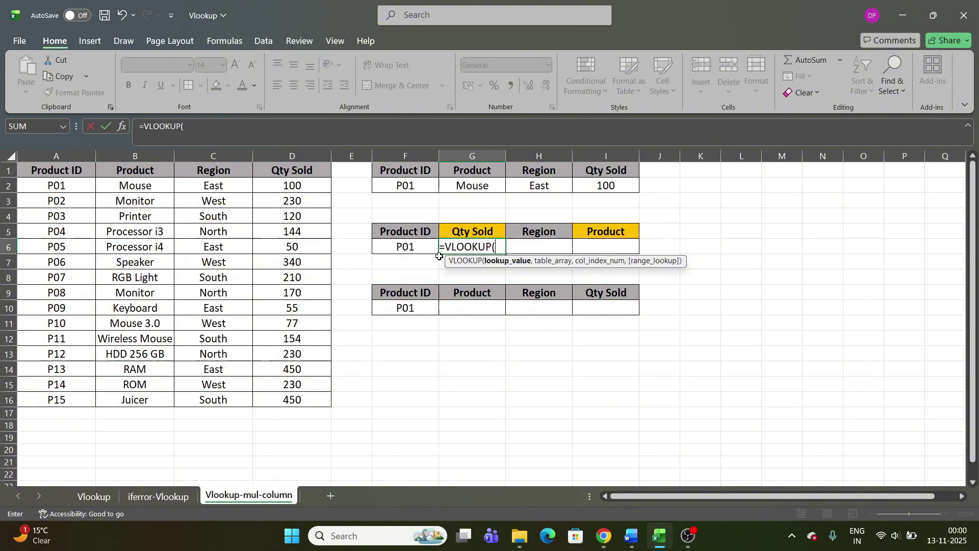
left_click(412, 246)
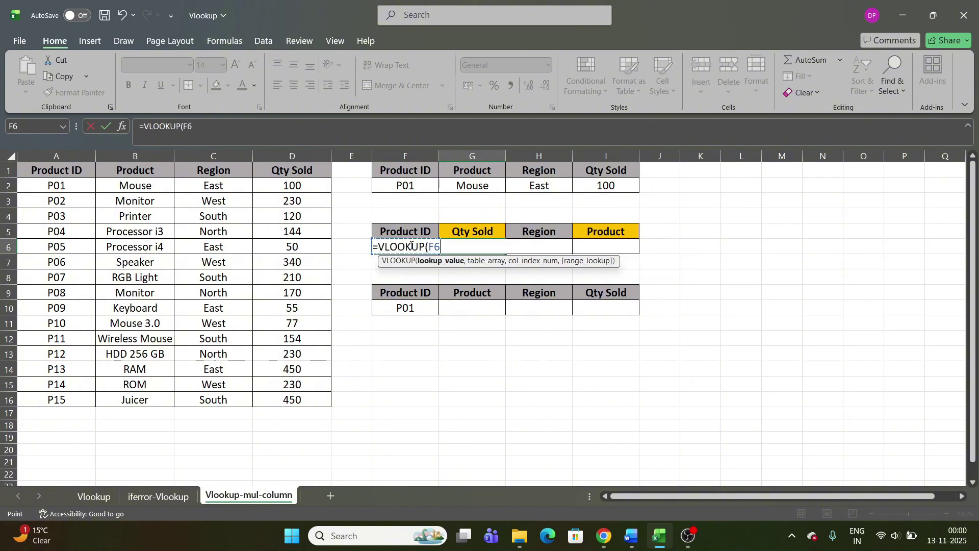
type(",")
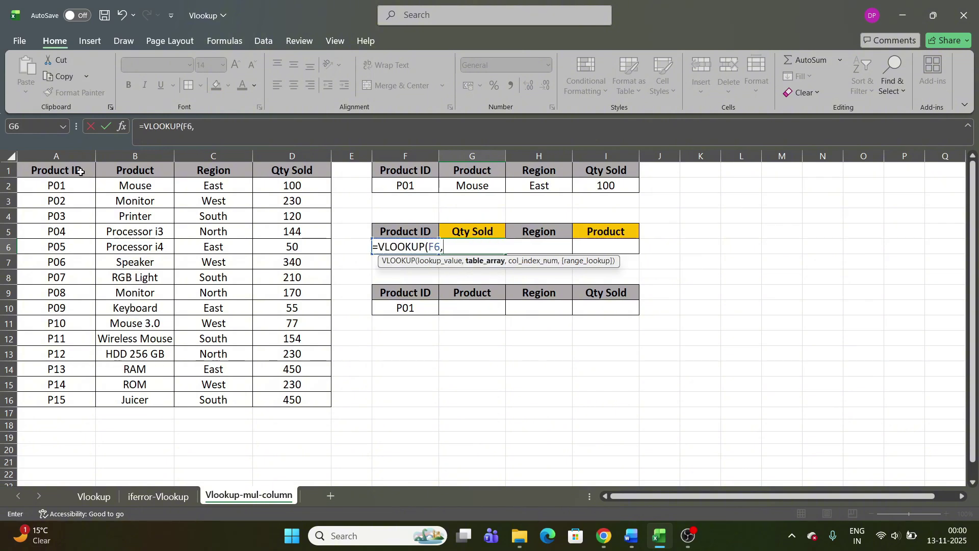
left_click_drag(79, 171, 281, 406)
type(",{")
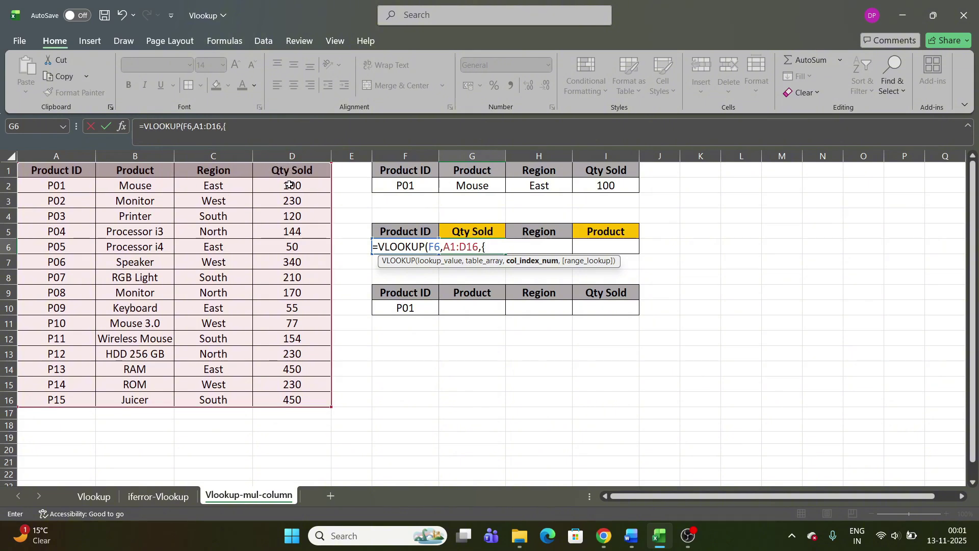
type("4,")
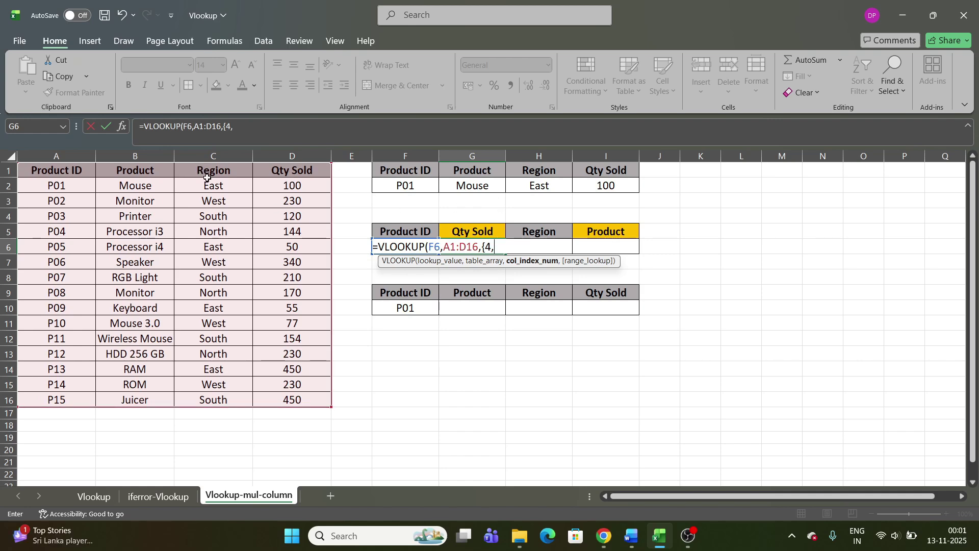
type("3,2")
type(",0")
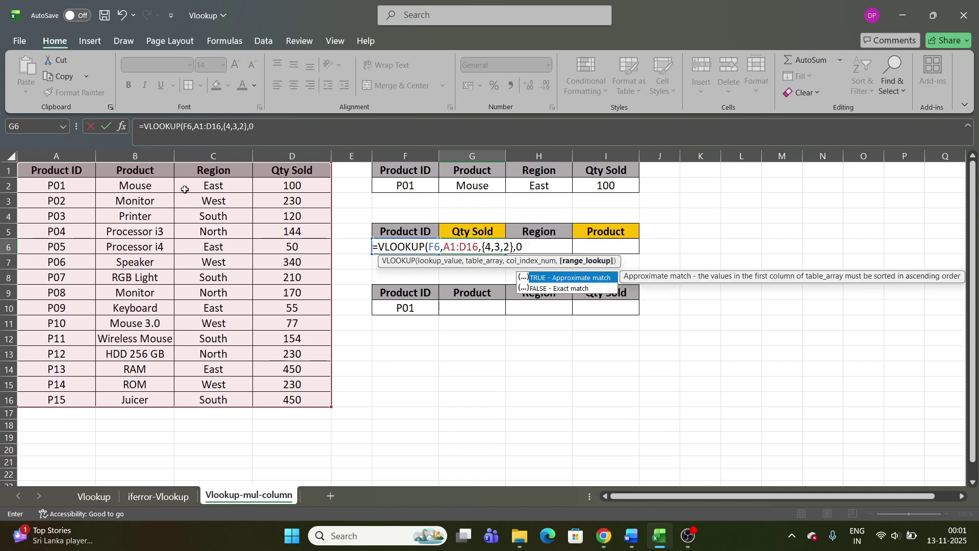
type(")")
key("Return")
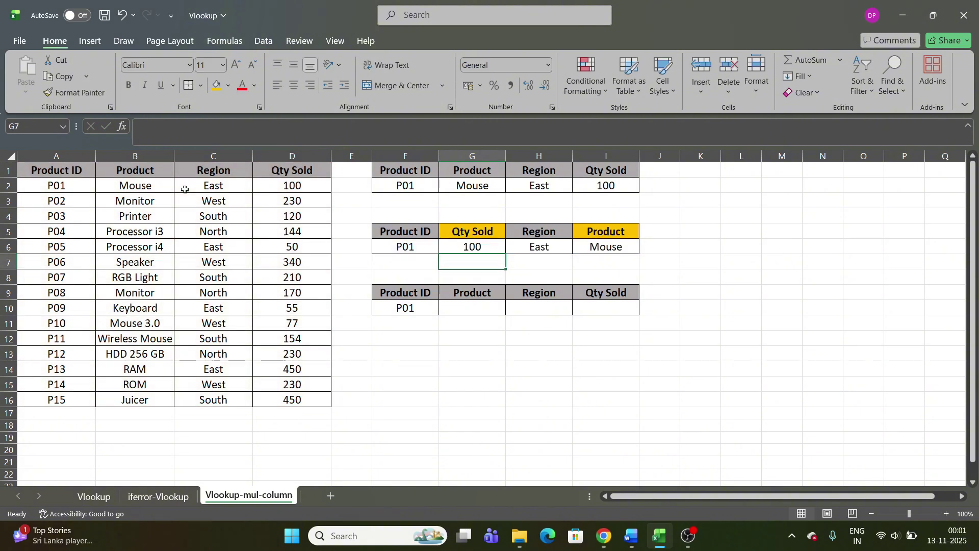
Compare the second table's lookup results in row 6 with the first table's results and the P01 row of the source data.
left_click(470, 189)
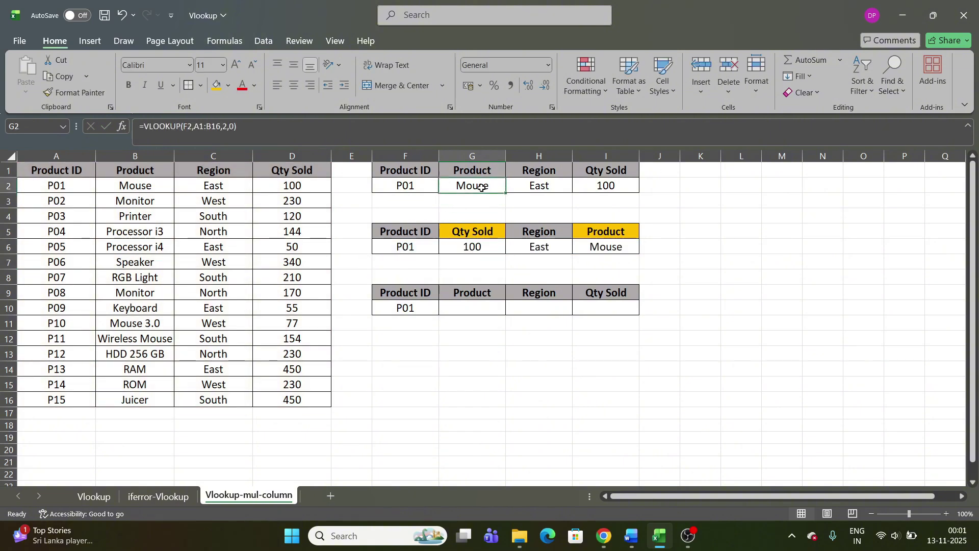
left_click(614, 248)
left_click(540, 185)
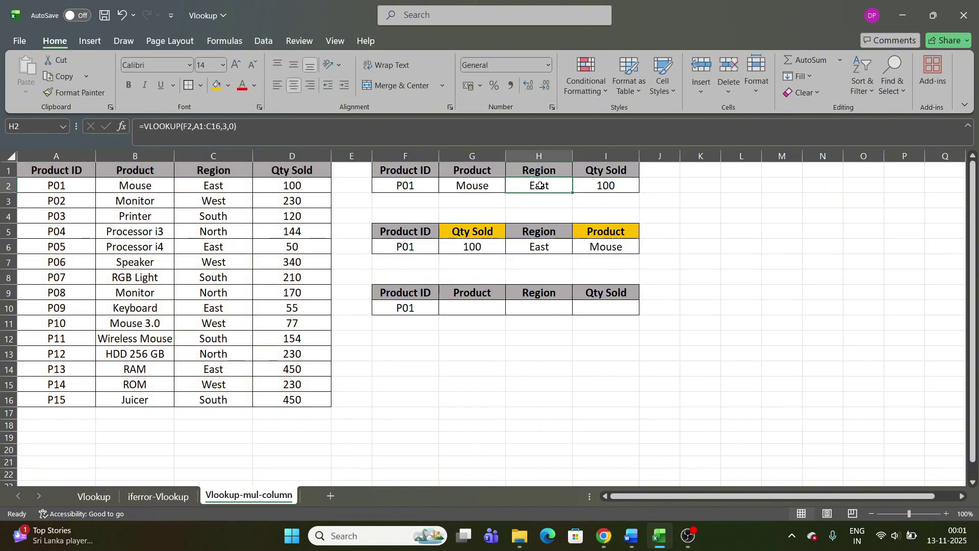
left_click(542, 247)
left_click(621, 211)
left_click(501, 244)
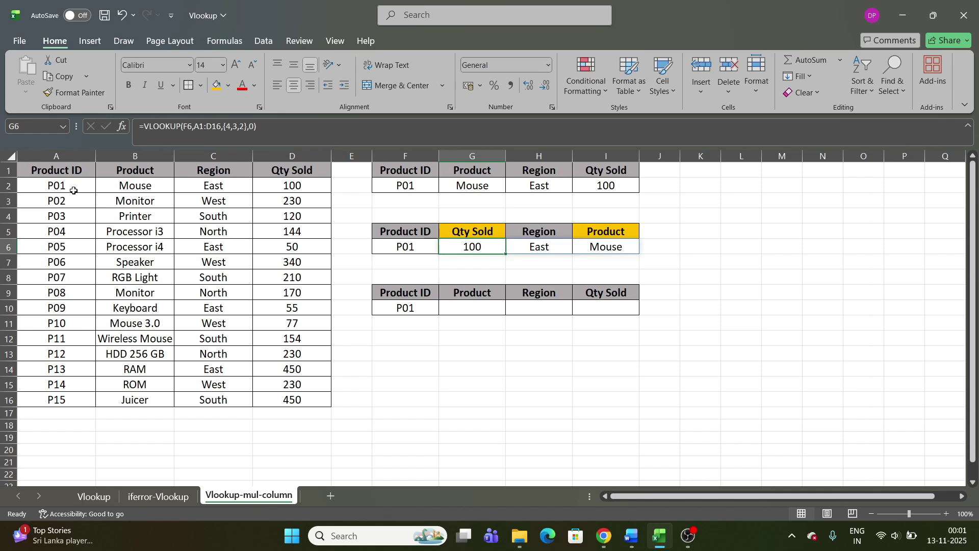
left_click(73, 190)
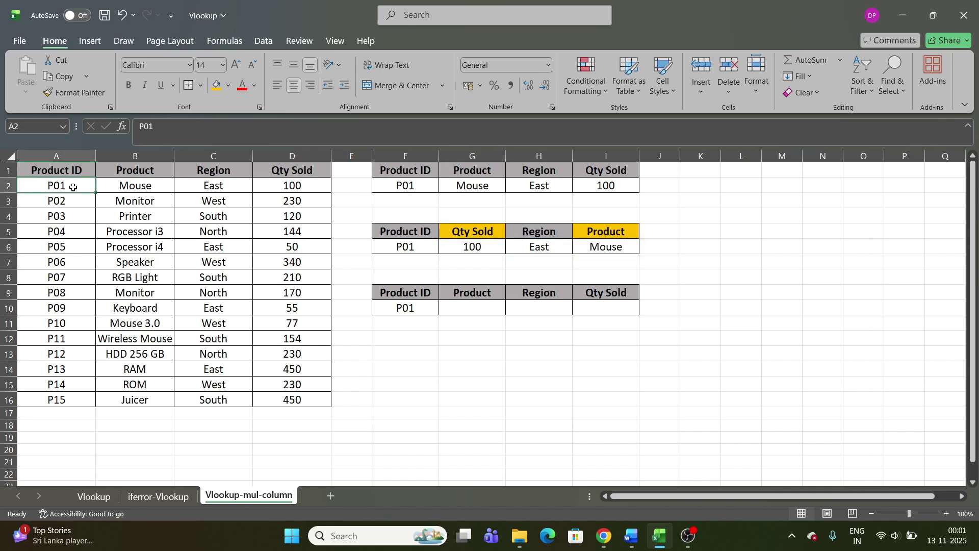
left_click(133, 184)
left_click(600, 247)
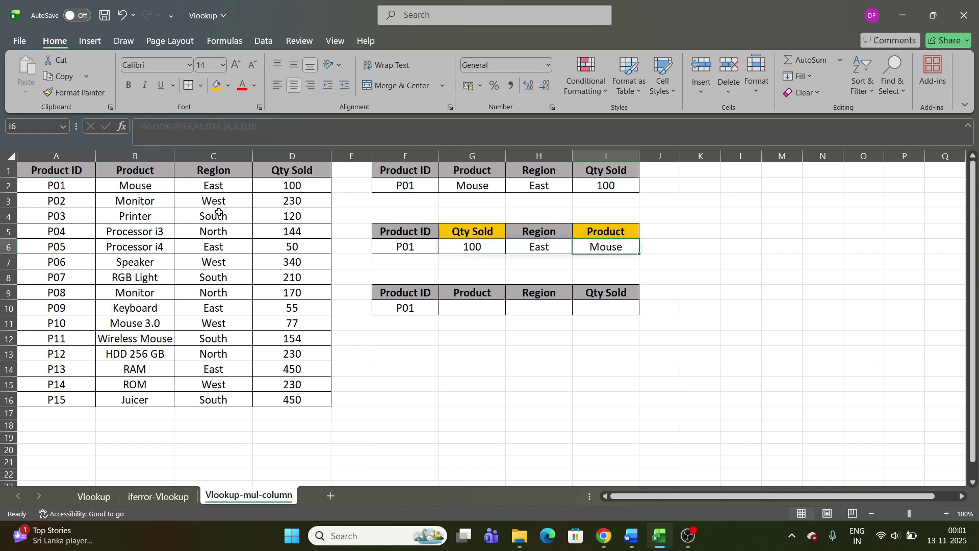
left_click(220, 186)
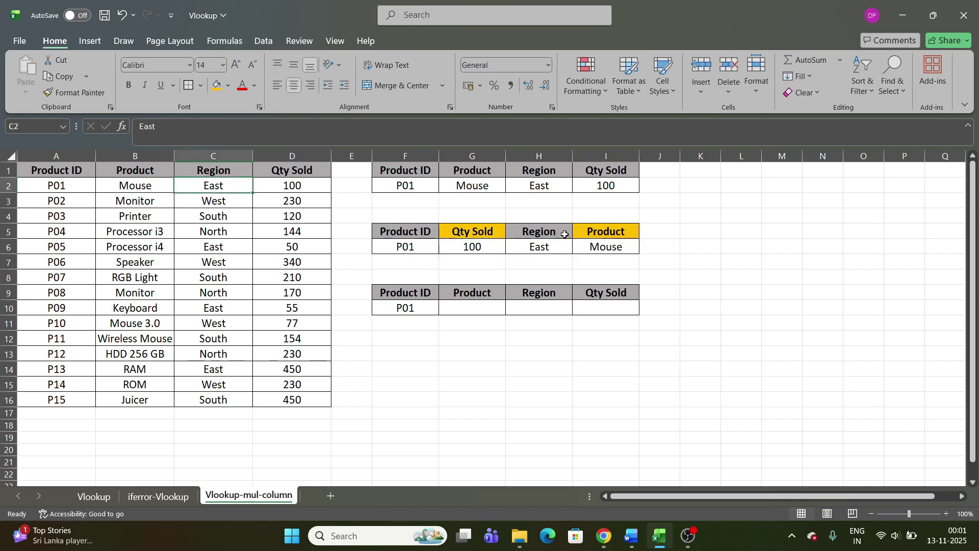
left_click(487, 243)
left_click(743, 245)
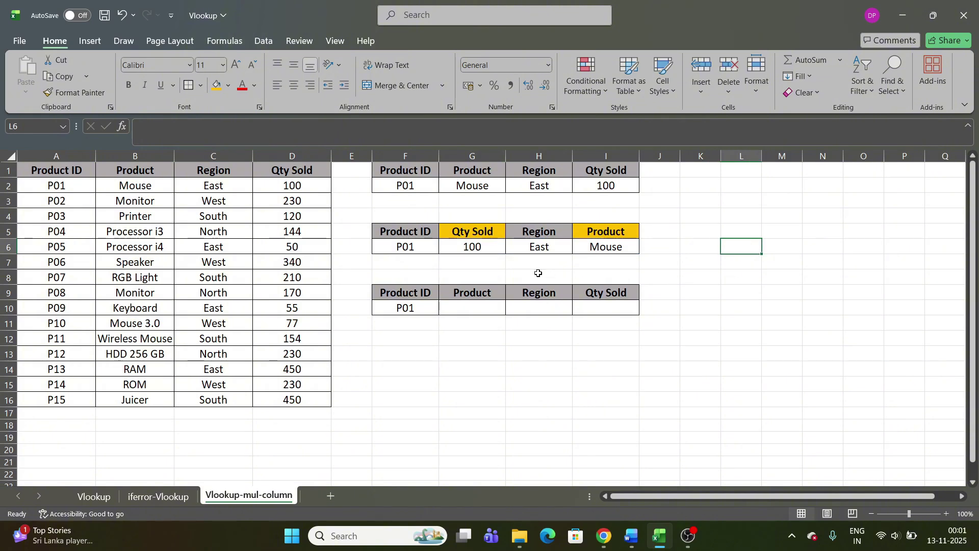
left_click(445, 248)
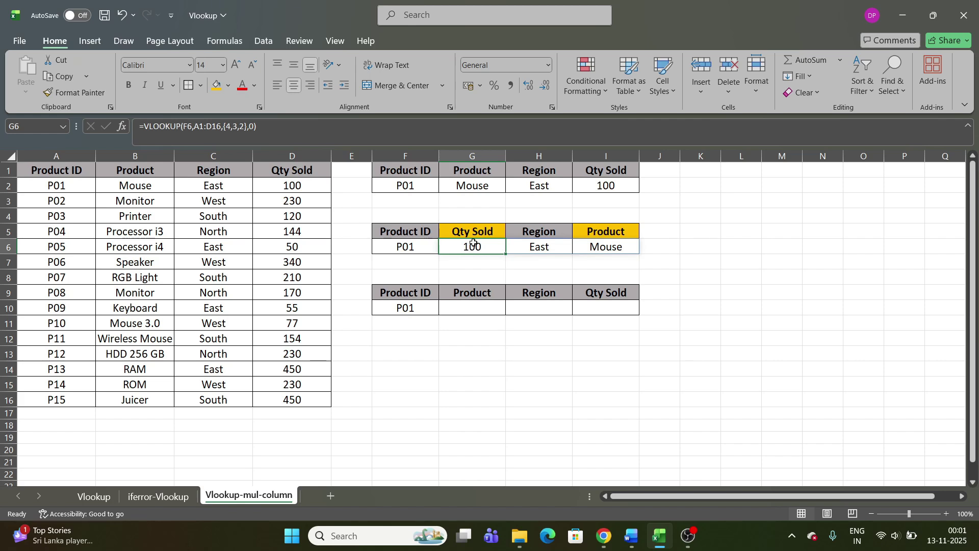
left_click_drag(429, 231, 604, 245)
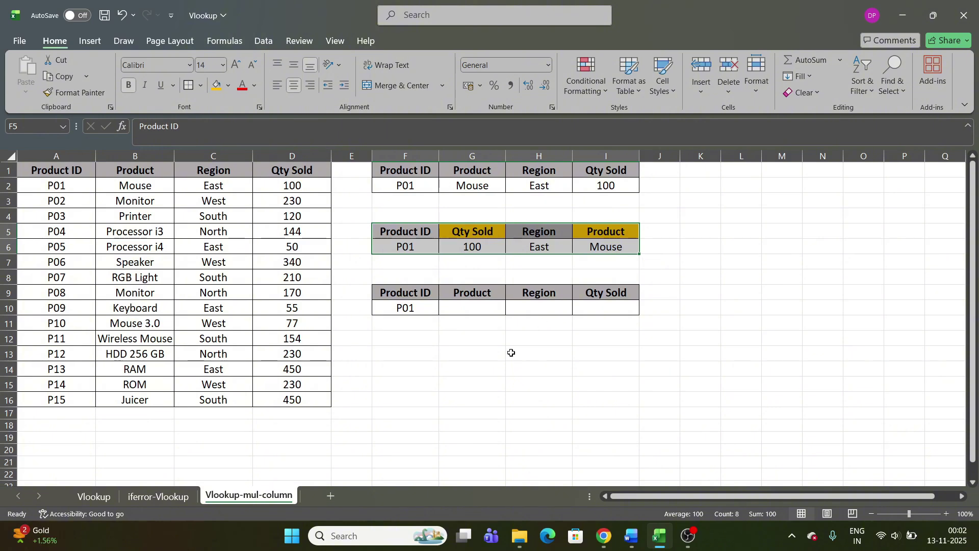
left_click(510, 352)
left_click(467, 369)
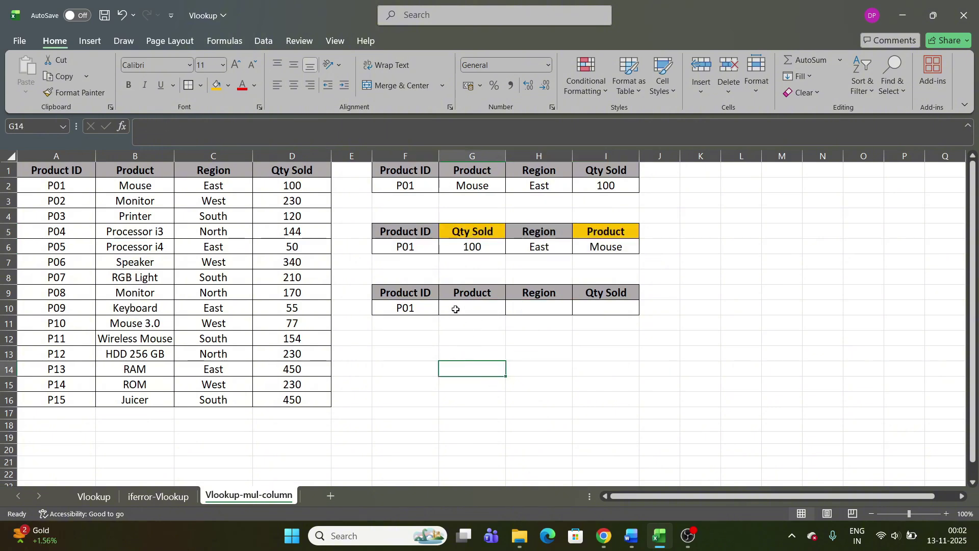
Examine the second table's array formula in G6 and the empty result cells of the third table in row 10.
left_click_drag(452, 308, 653, 321)
left_click(500, 251)
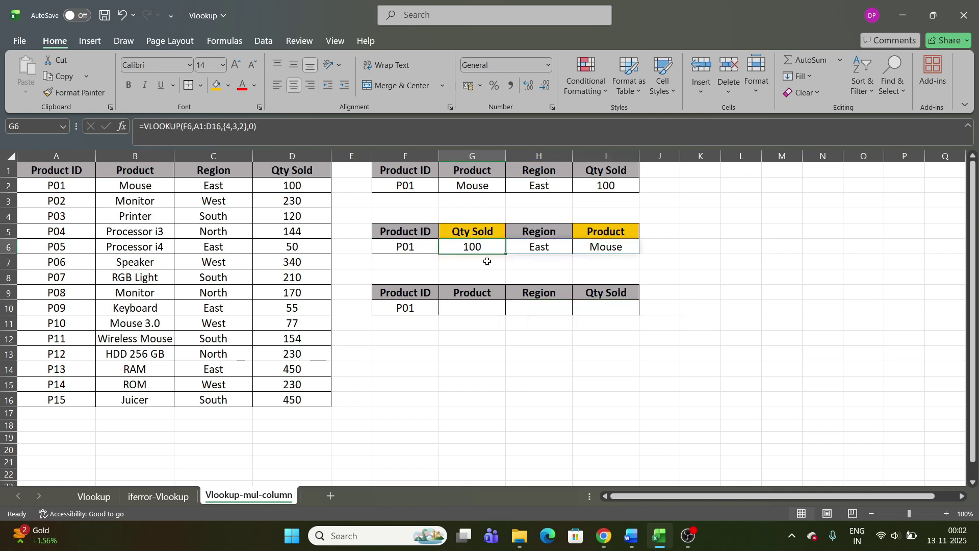
left_click(478, 307)
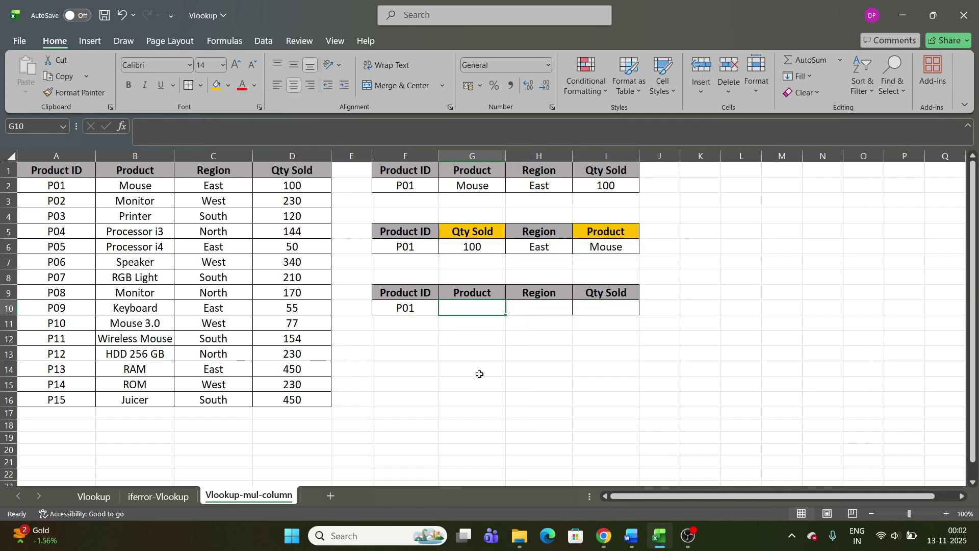
key("Down")
key("Down")
key("Down")
key("Down")
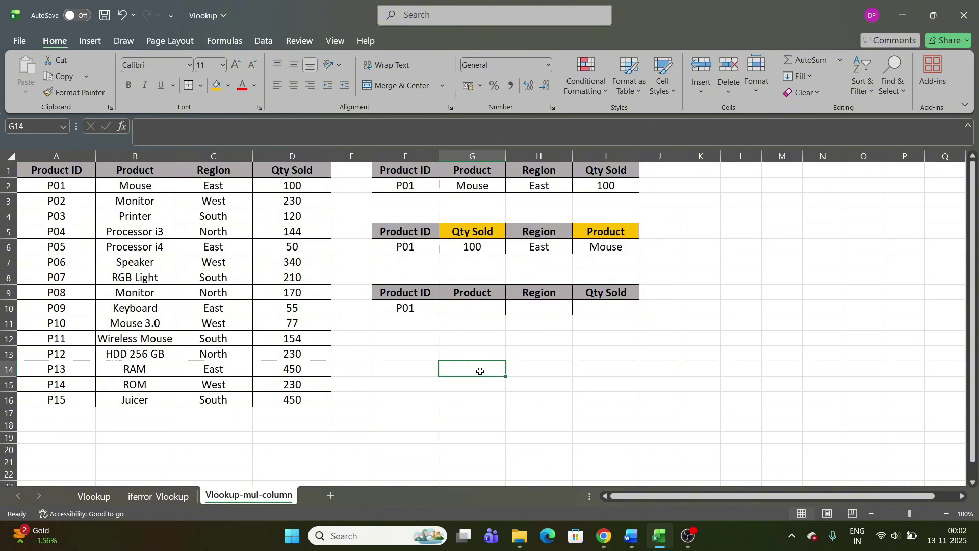
left_click_drag(479, 369, 662, 363)
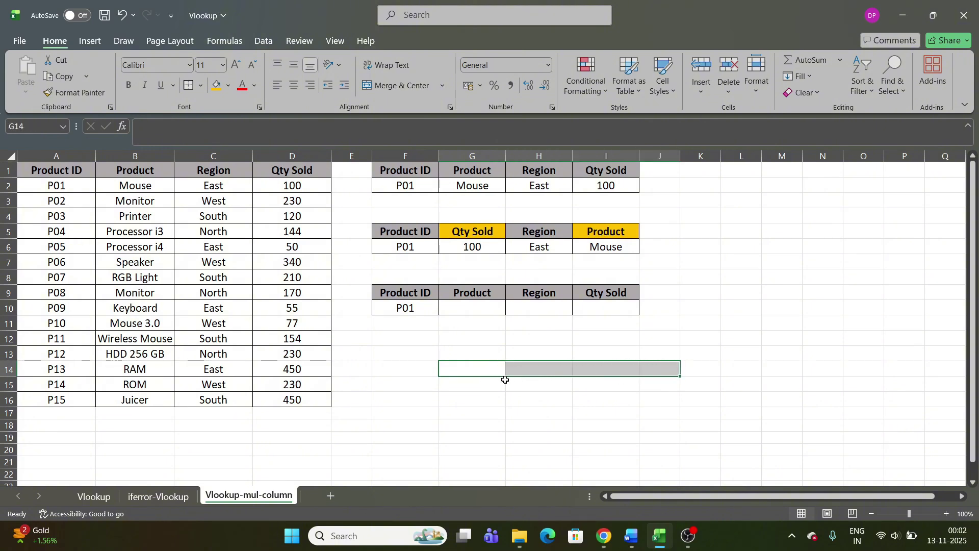
Enter =COLUMN(G14) in G15 to return the column number of a single cell.
left_click(478, 391)
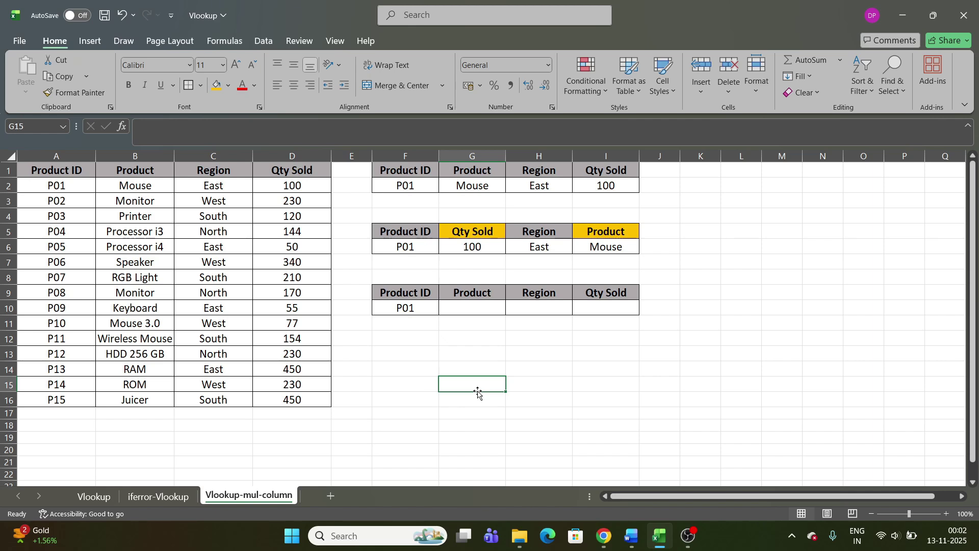
type("=")
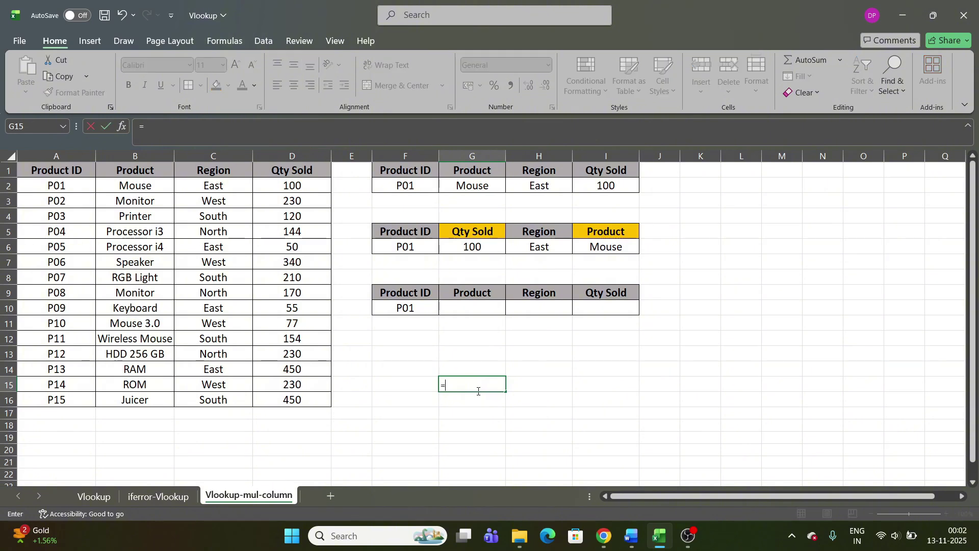
type("colum")
key("Tab")
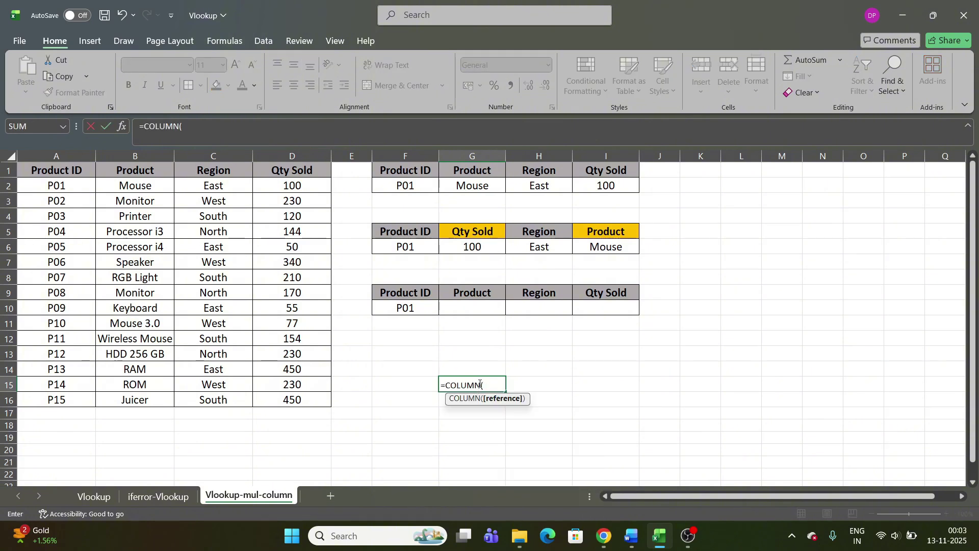
mouse_move(476, 369)
left_mouse_down()
mouse_move(583, 369)
mouse_move(491, 375)
left_mouse_up()
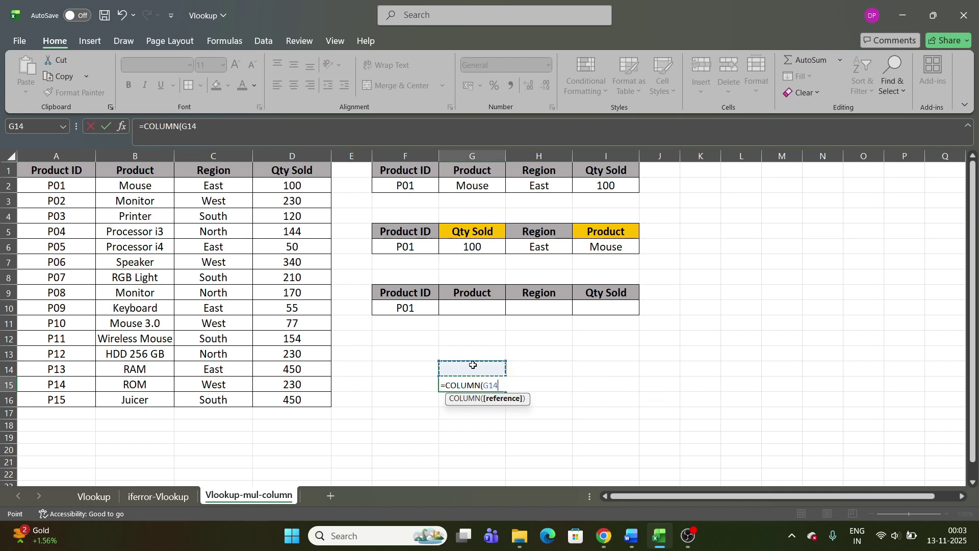
type(")")
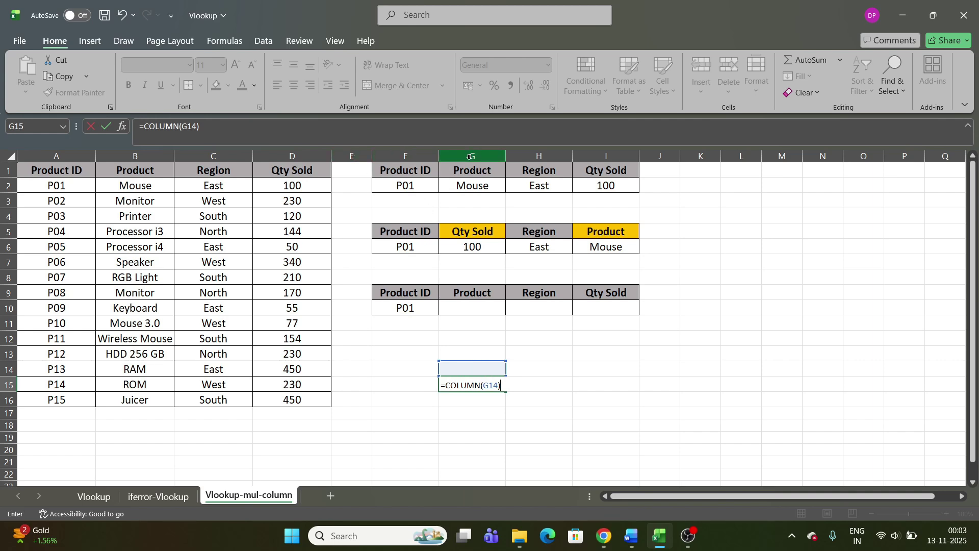
key("ctrl+Return")
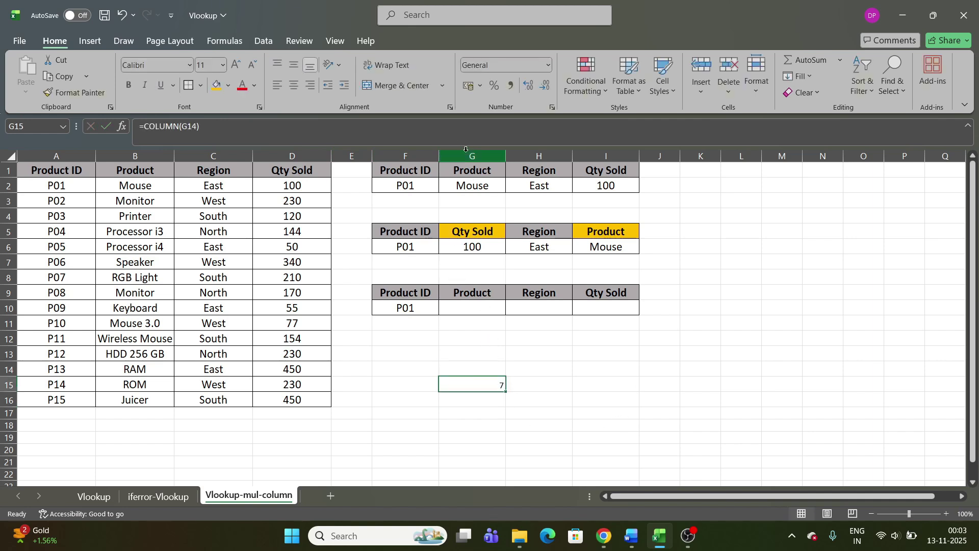
Enter =COLUMN(G14:I14) in G16 to return the column numbers of the three-cell range, and review the spilled results.
type("=col")
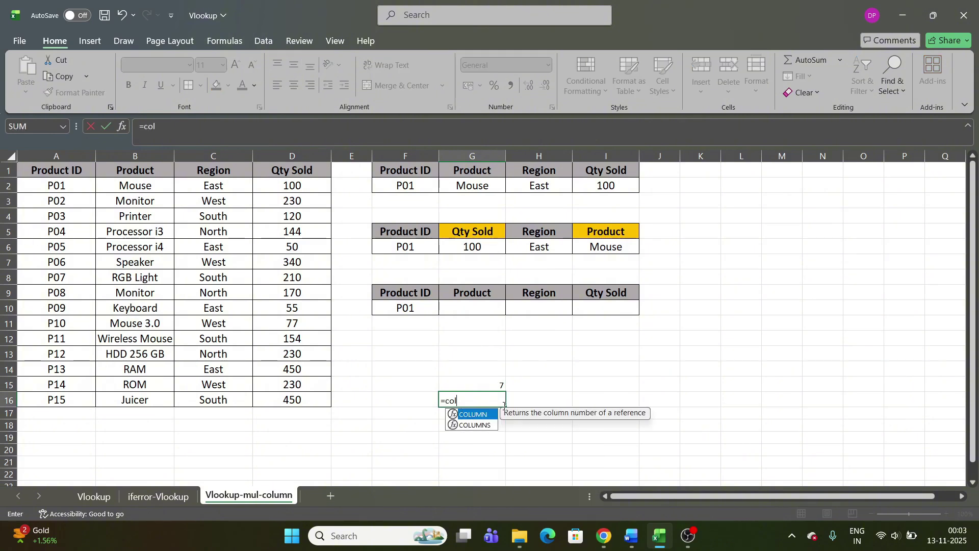
key("Tab")
left_click_drag(484, 369, 597, 374)
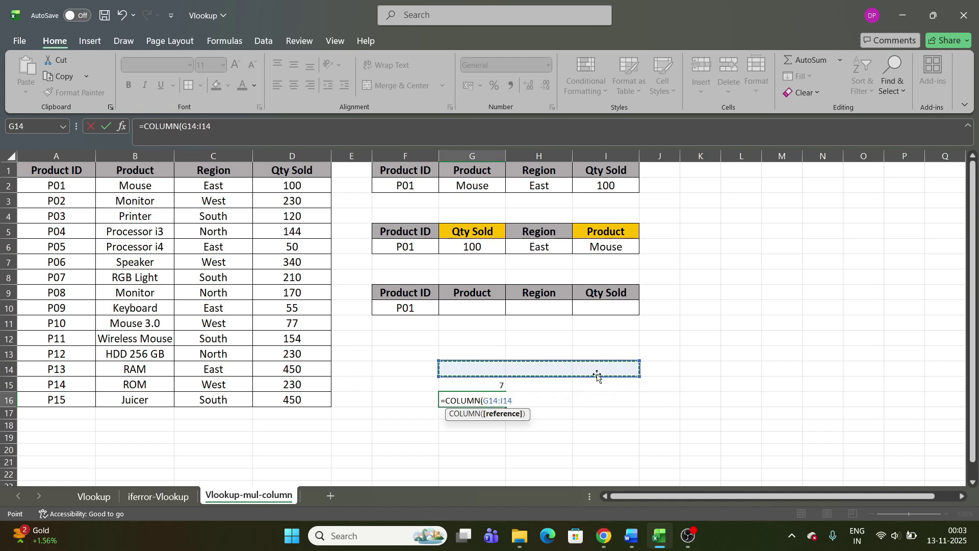
key("Return")
left_click(491, 401)
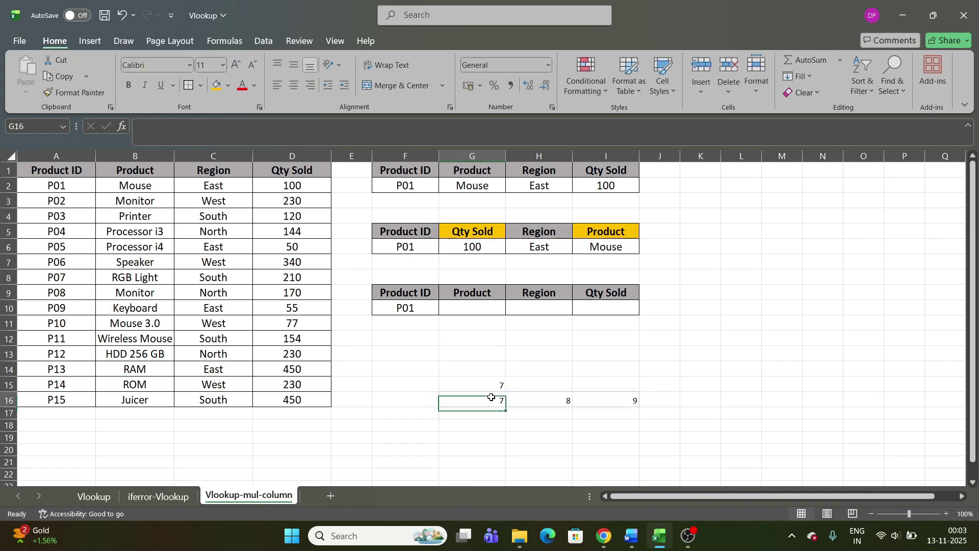
left_click(558, 400)
left_click(611, 400)
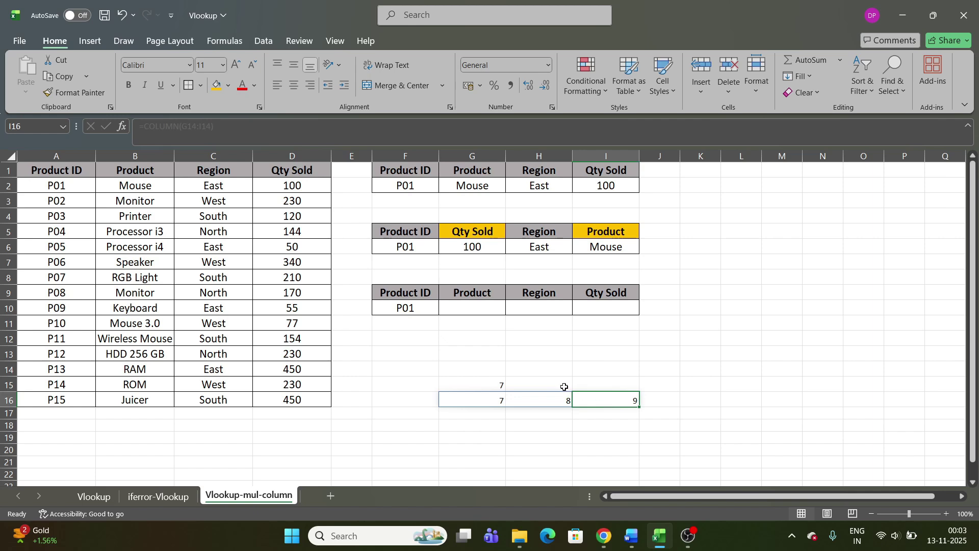
left_click(485, 372)
left_click(534, 372)
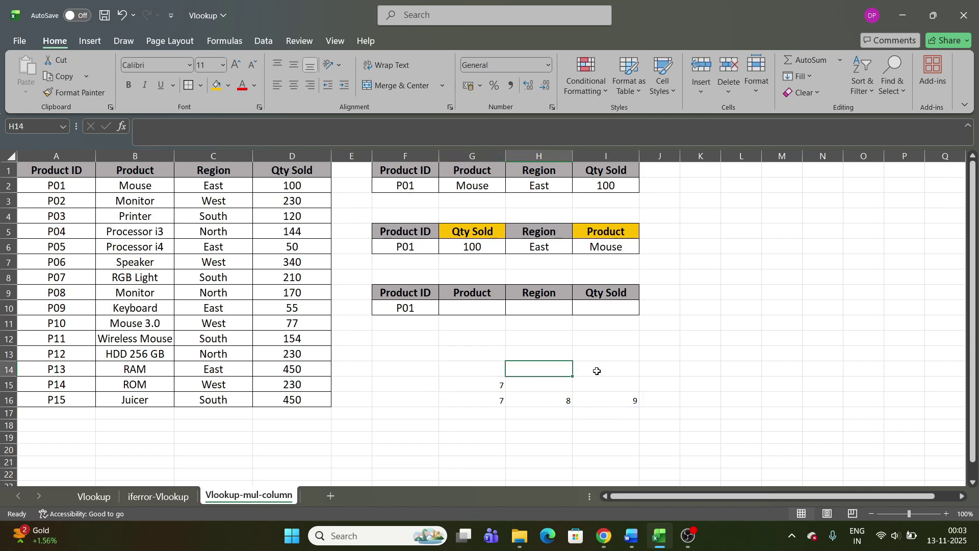
Put an outside border around the COLUMN examples in G15:I16.
left_click_drag(485, 387, 631, 401)
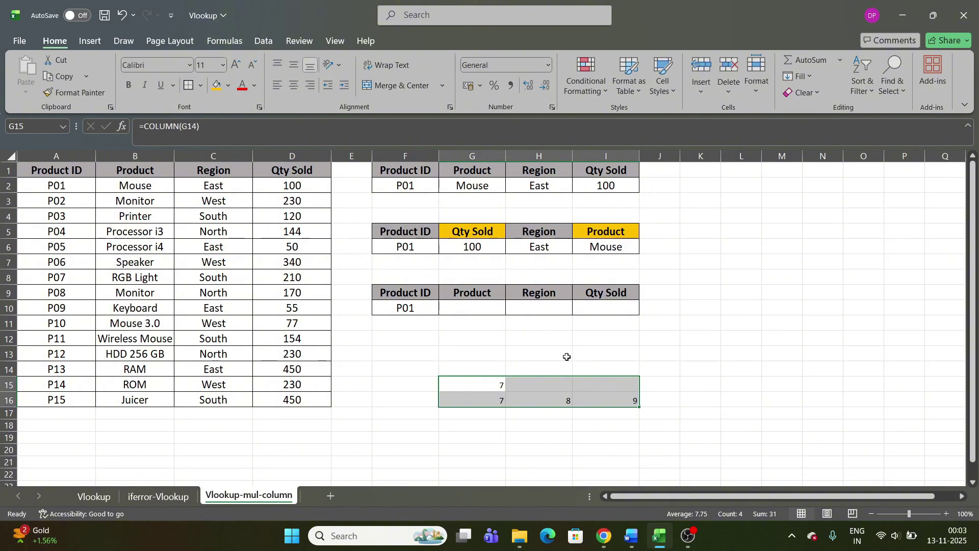
left_click(631, 367)
left_click_drag(657, 496, 677, 495)
left_click(702, 400)
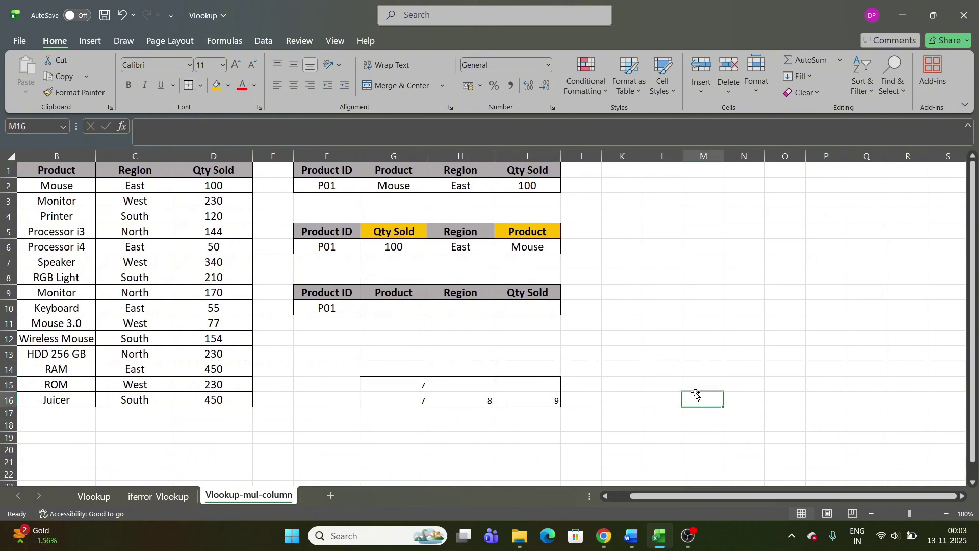
left_click(620, 497)
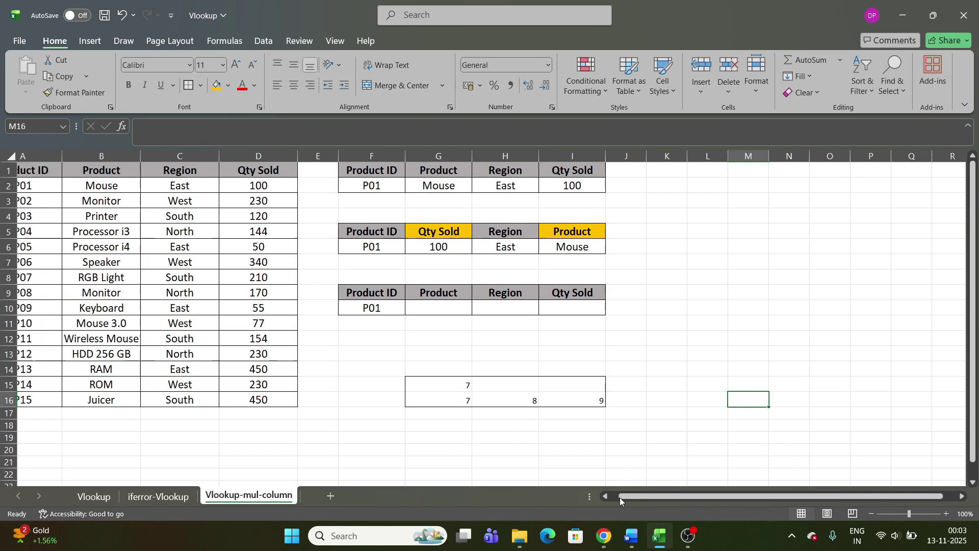
left_click(406, 436)
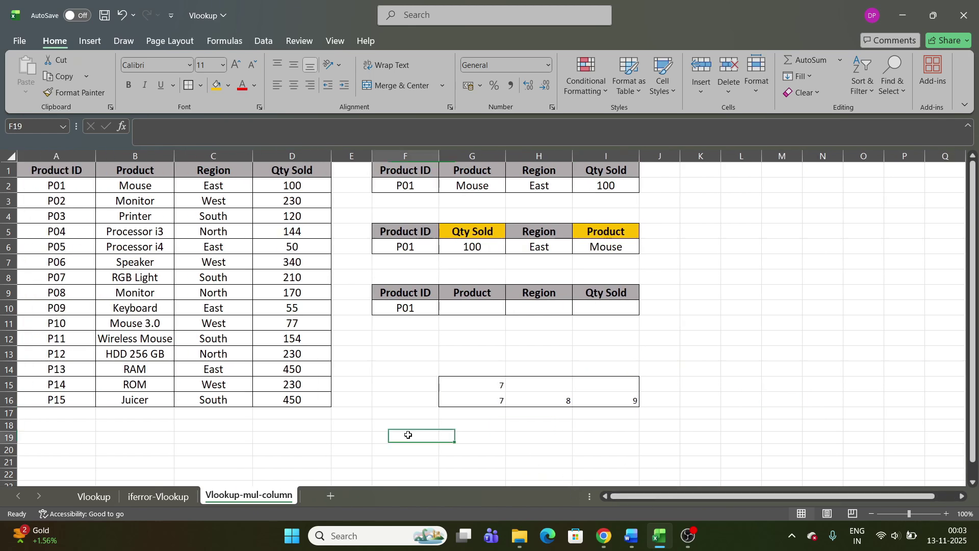
type("=col")
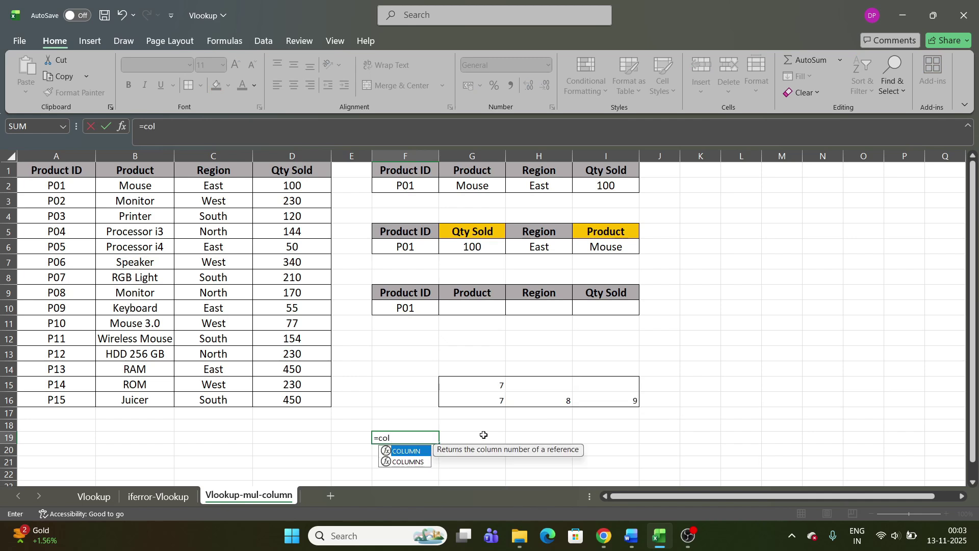
left_click(403, 463)
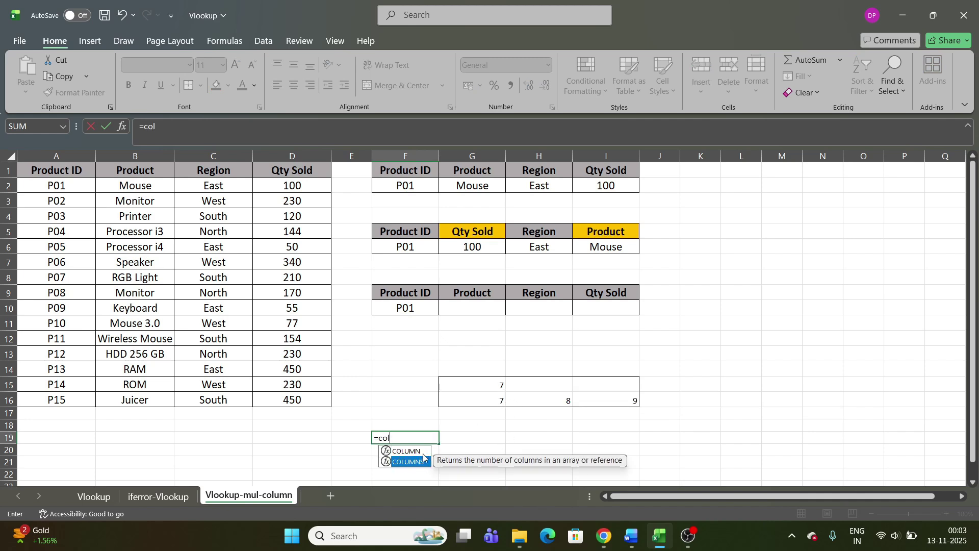
key("Up")
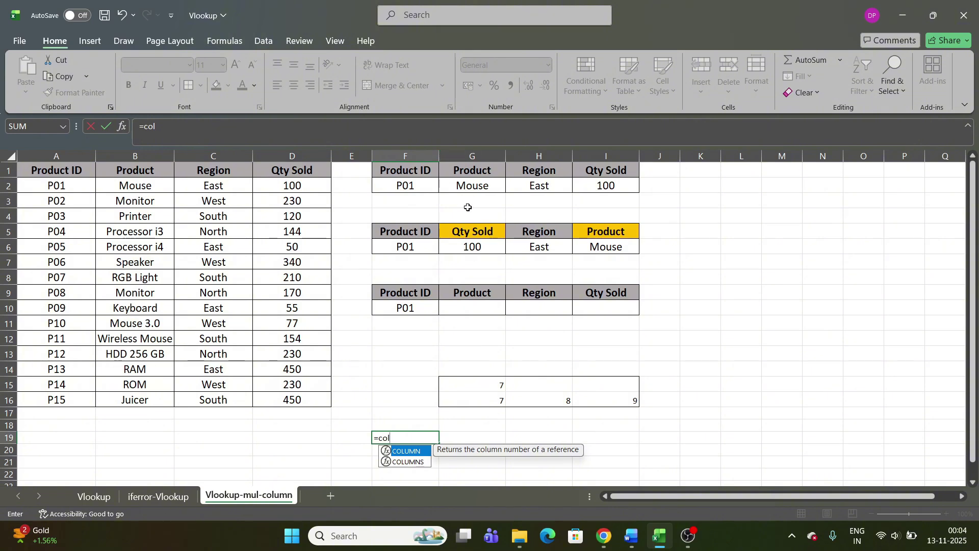
key("Down")
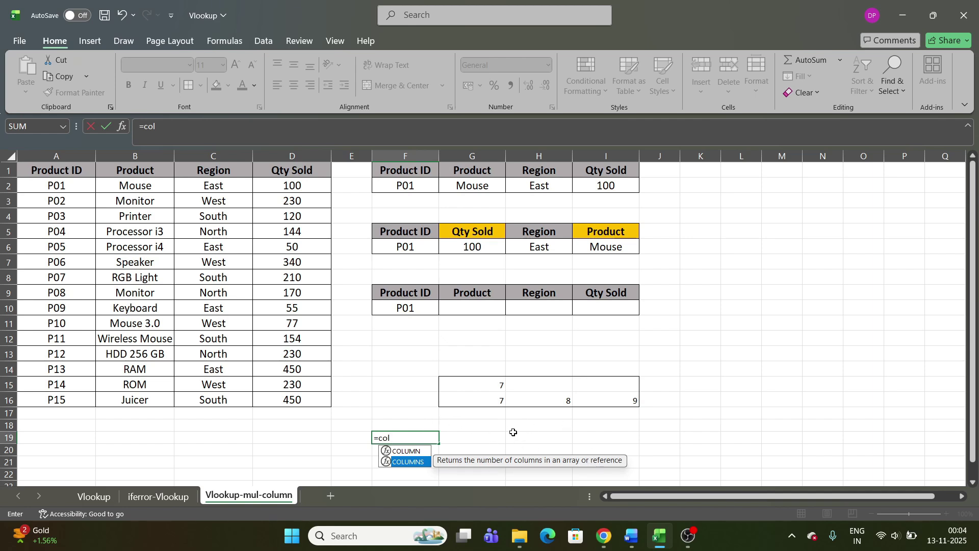
left_click_drag(423, 426, 601, 427)
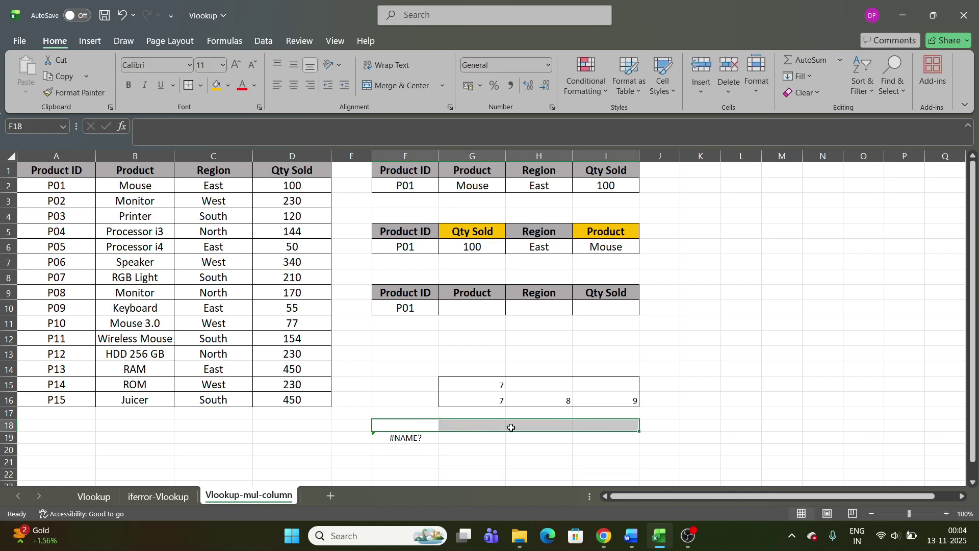
Enter =COLUMNS(F18:I18) in F19 to count the columns in that range.
left_click(418, 438)
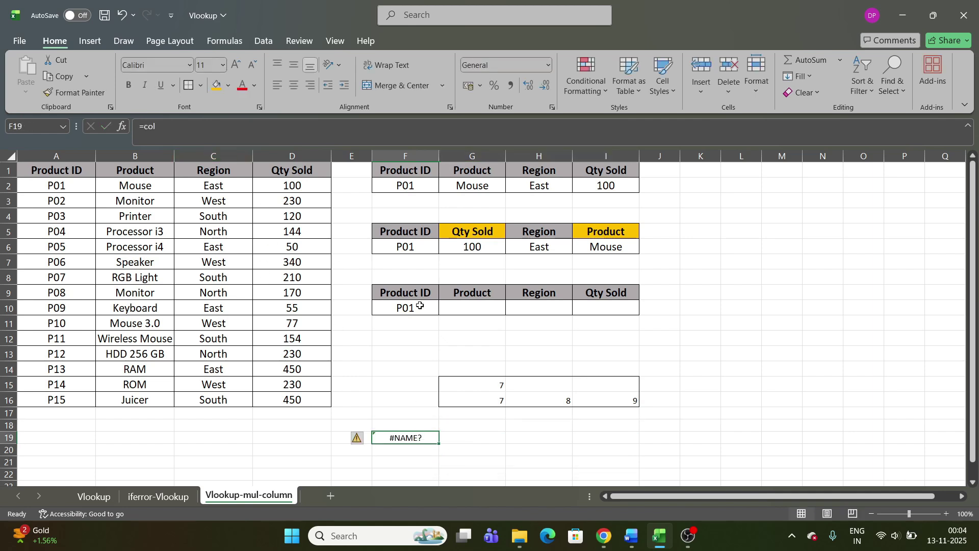
key("BackSpace")
type("=col")
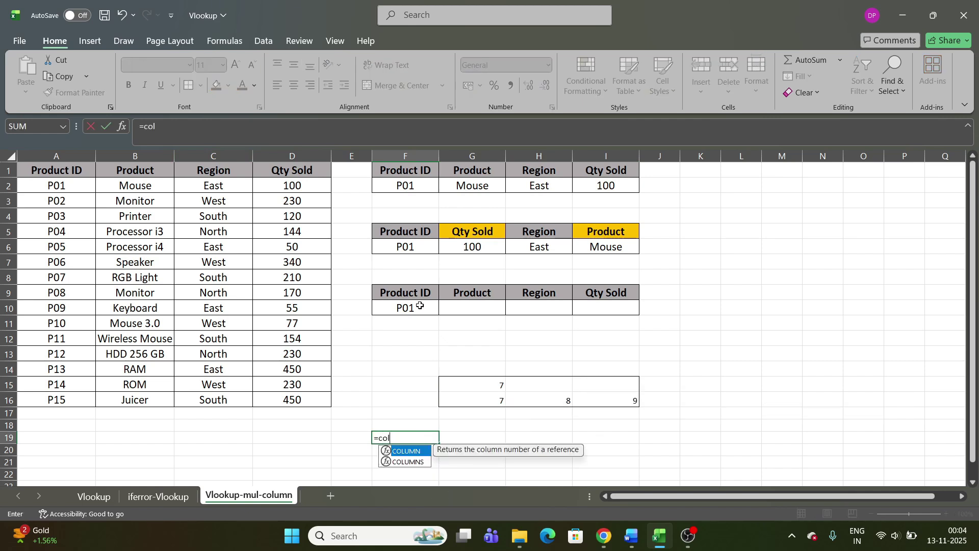
key("Down")
key("Tab")
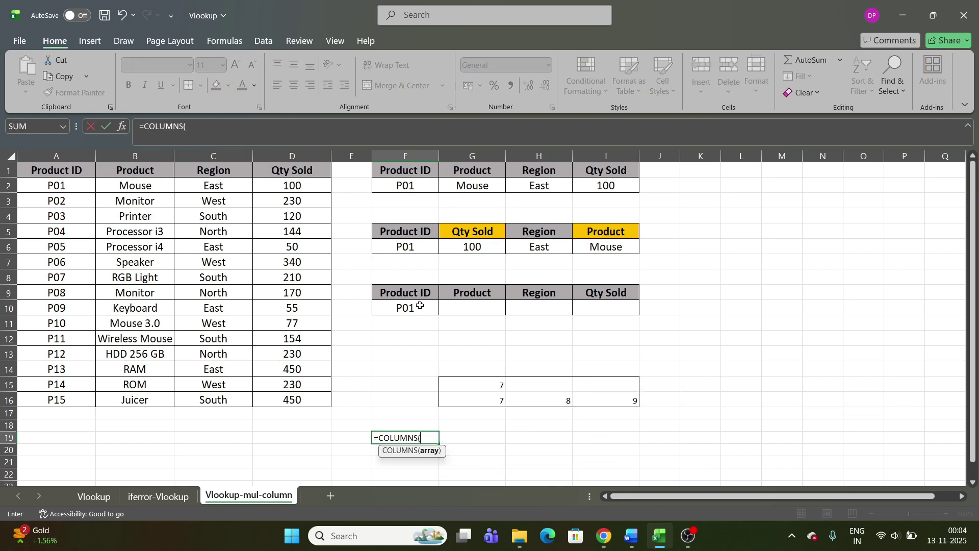
left_click_drag(424, 424, 598, 428)
key("Return")
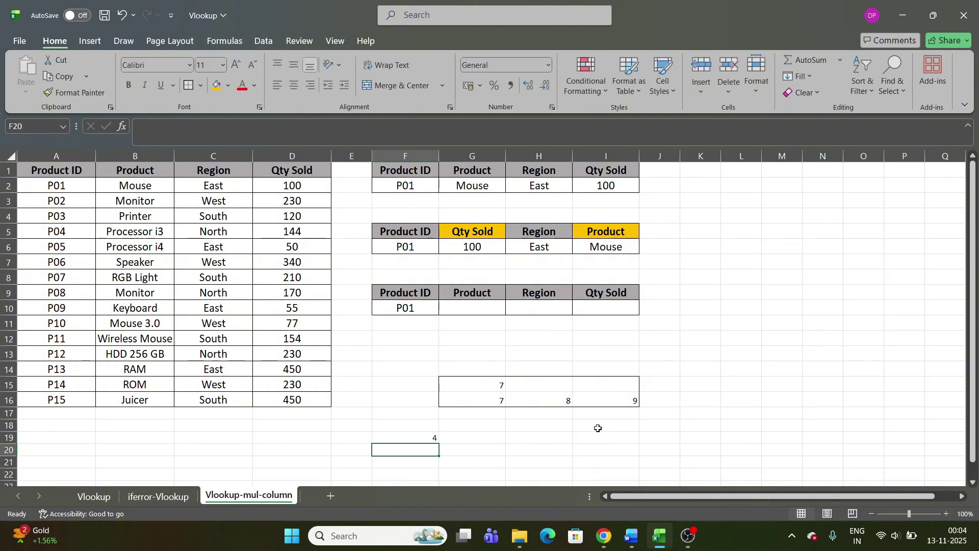
left_click_drag(417, 428, 605, 424)
Shorten the formula in F19 to =COLUMNS(F18) and compare its result with the single cell and the range F18:I18.
left_click(427, 438)
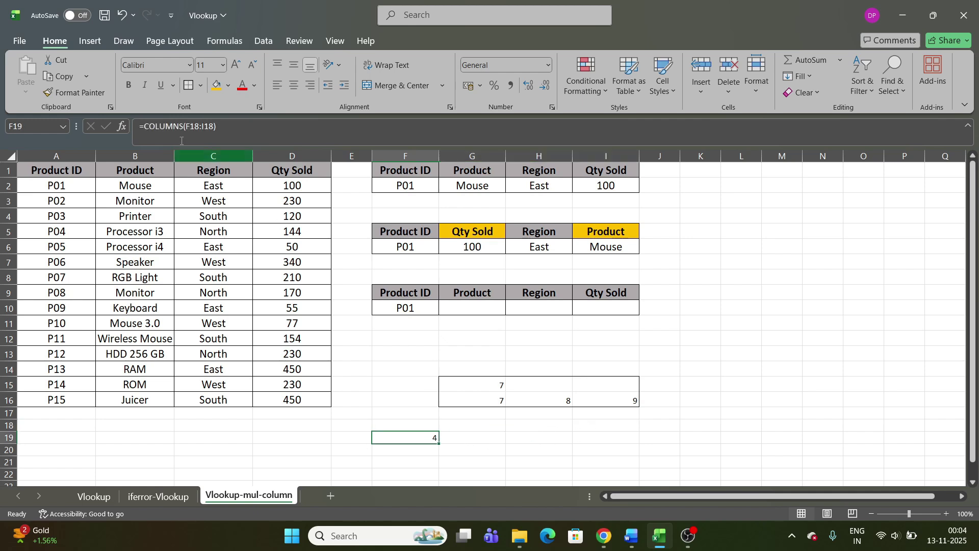
left_click(212, 127)
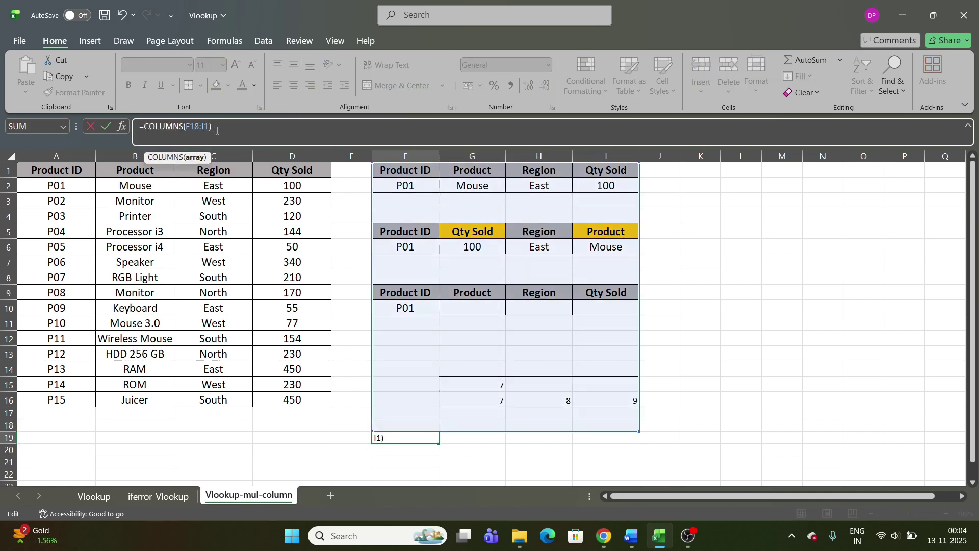
key("BackSpace")
key("BackSpace")
key("BackSpace")
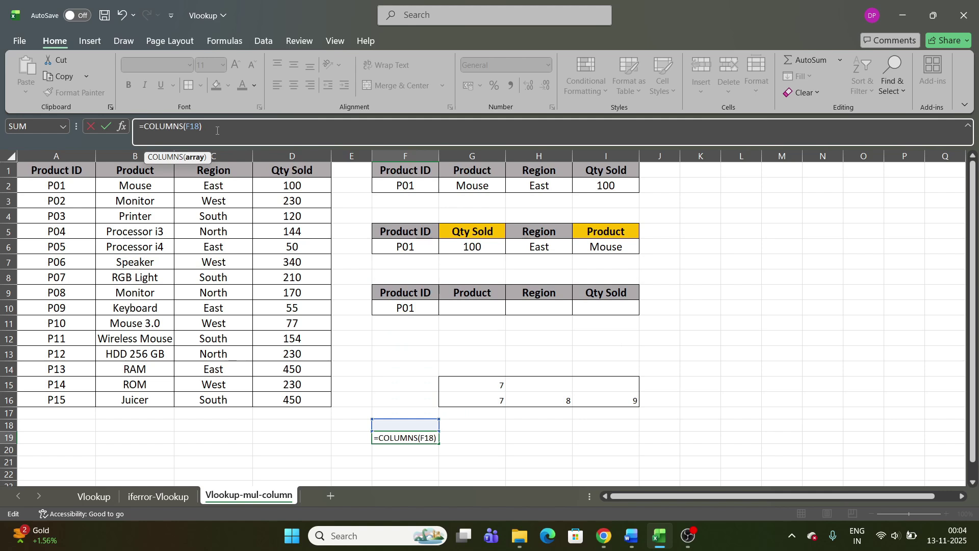
key("Return")
left_click(428, 427)
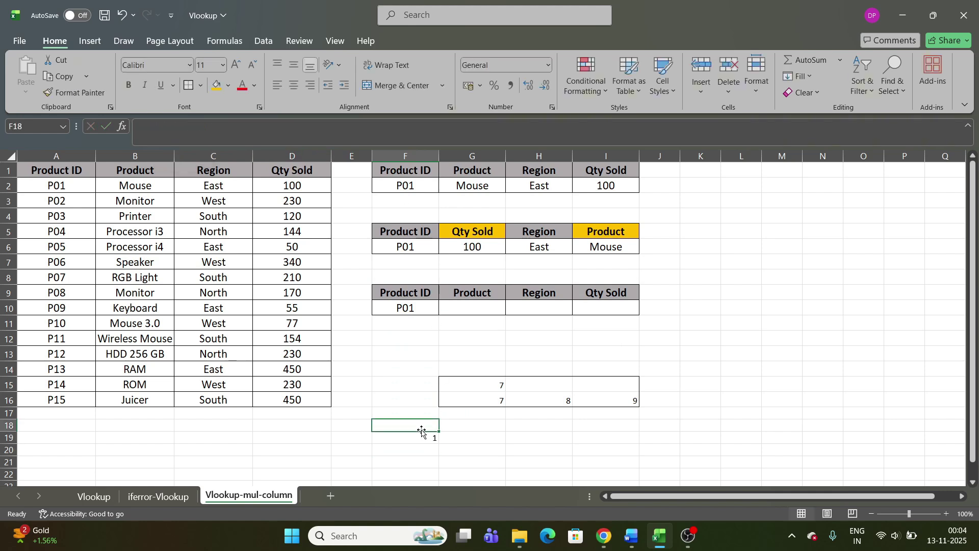
left_click(430, 439)
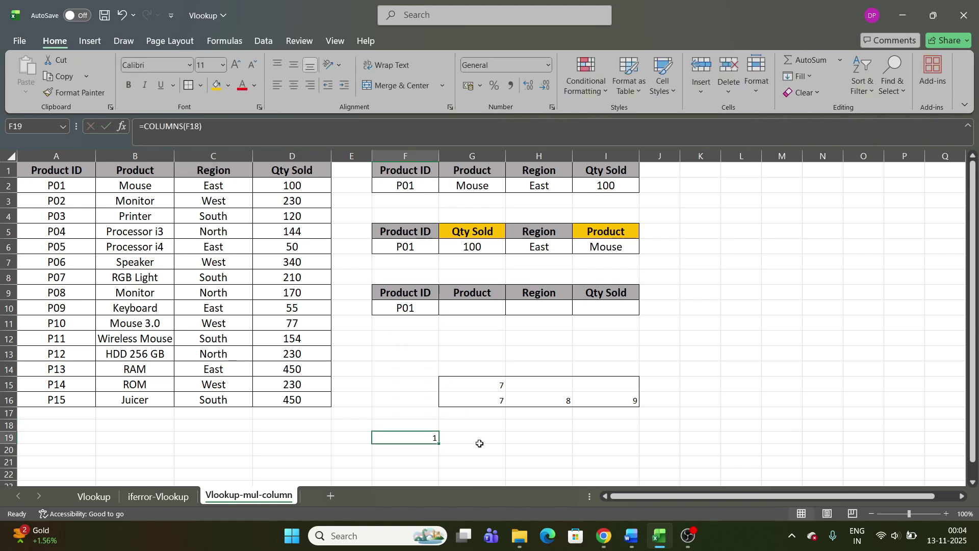
left_click(437, 427)
left_click_drag(437, 427, 593, 432)
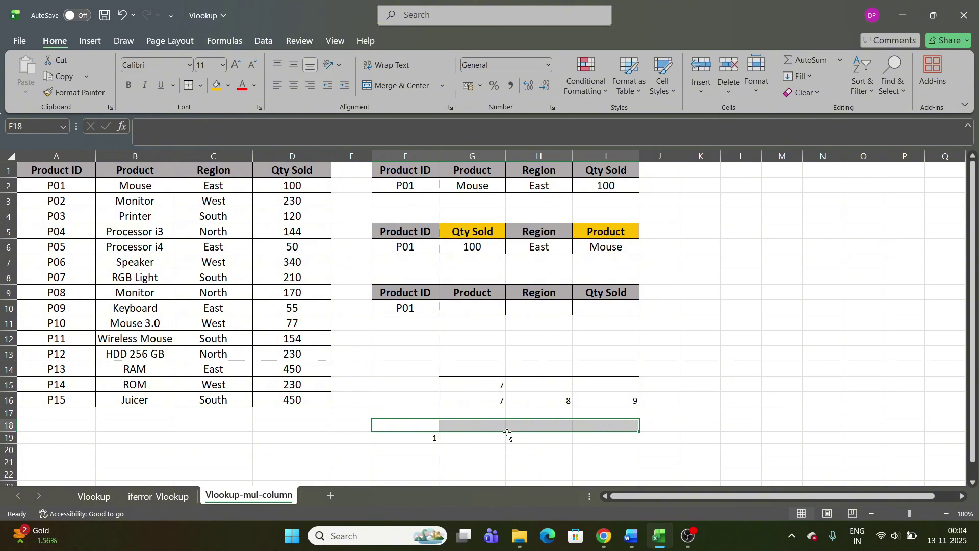
left_click(423, 448)
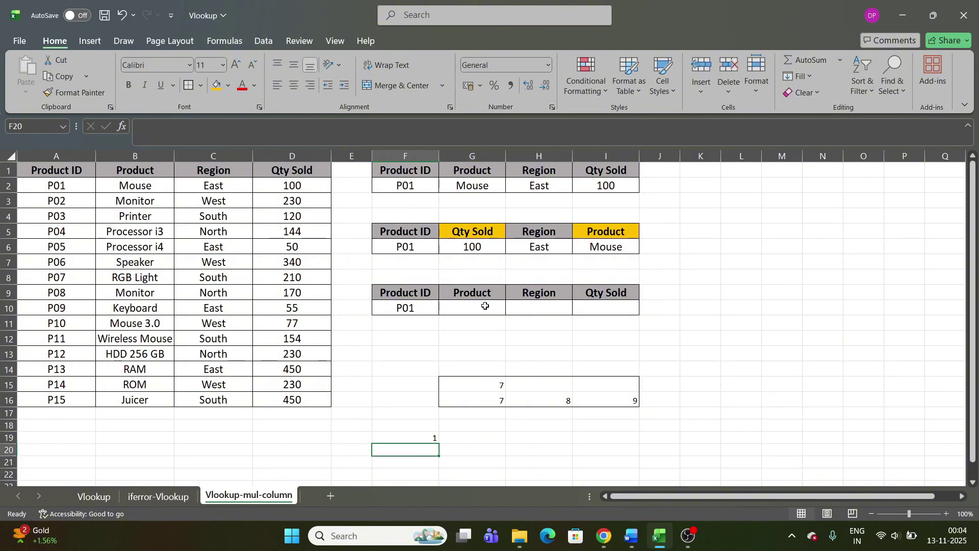
Compare the two completed lookup result ranges G2:I2 and G6:I6 with the empty range G10:I10.
left_click_drag(469, 310, 616, 308)
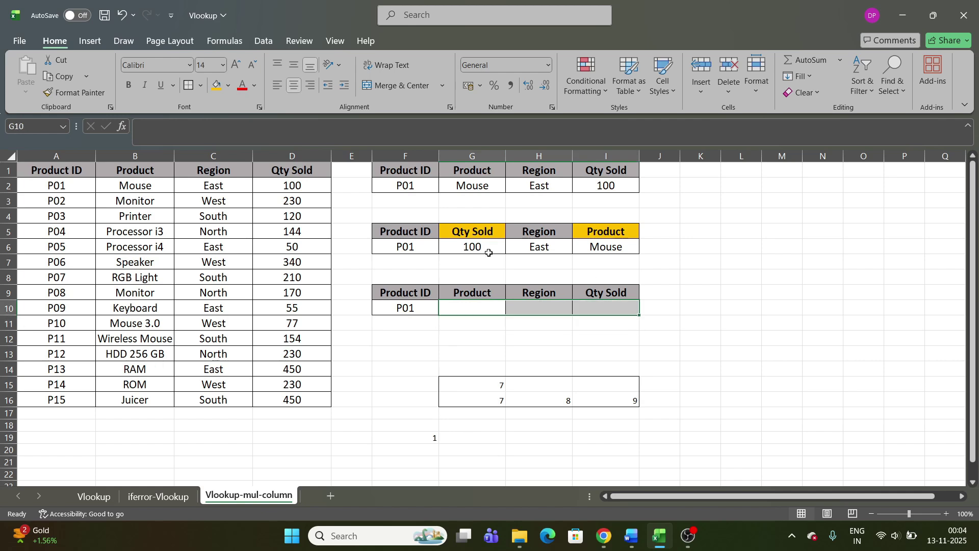
left_click_drag(474, 189, 607, 191)
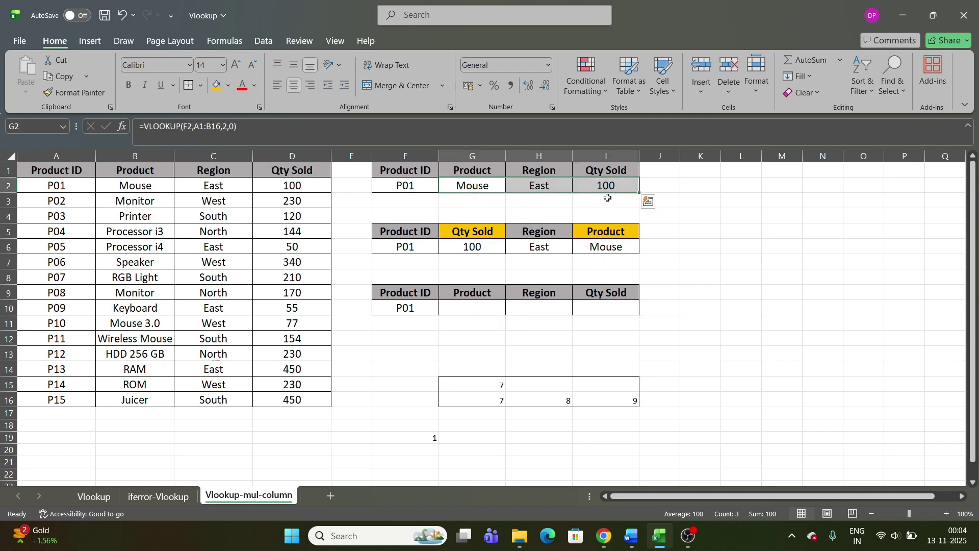
left_click_drag(482, 244, 594, 246)
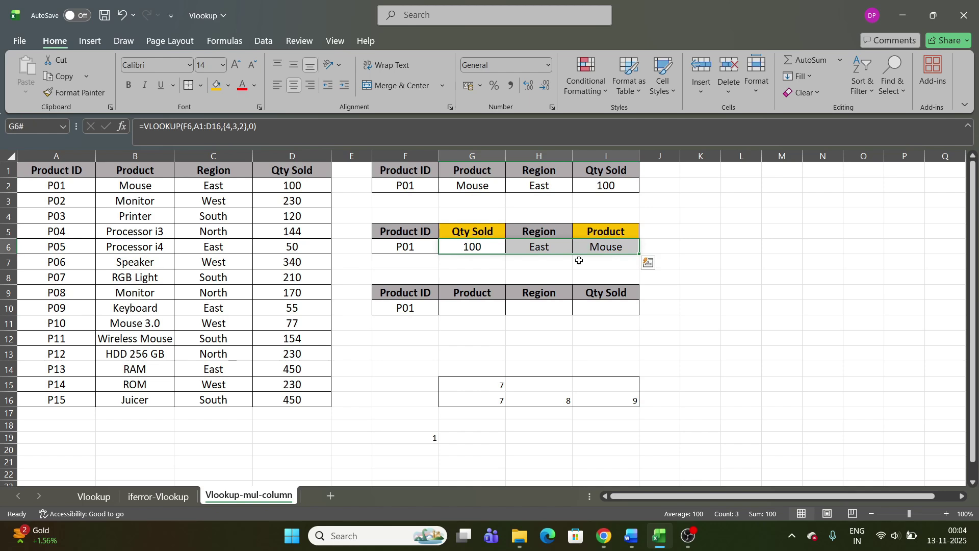
left_click_drag(479, 306, 597, 310)
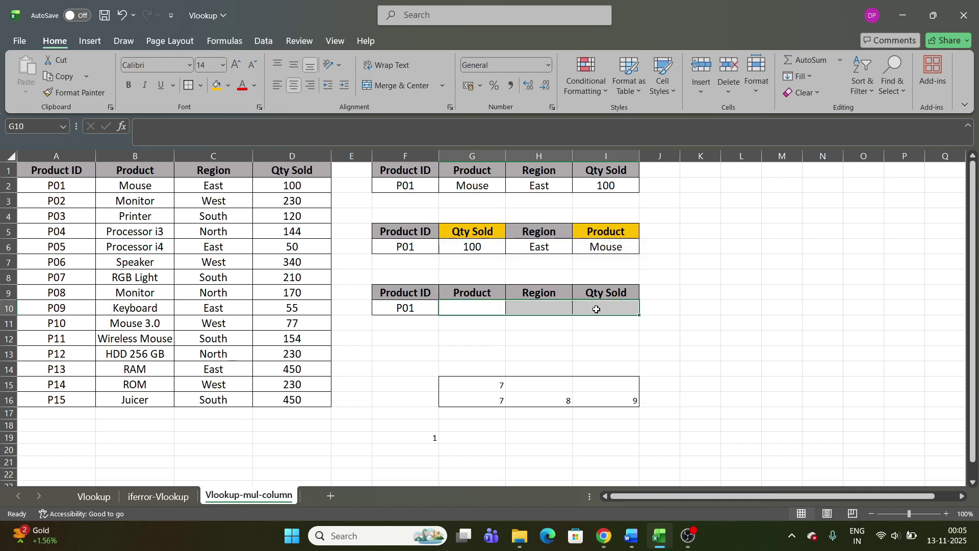
left_click(537, 337)
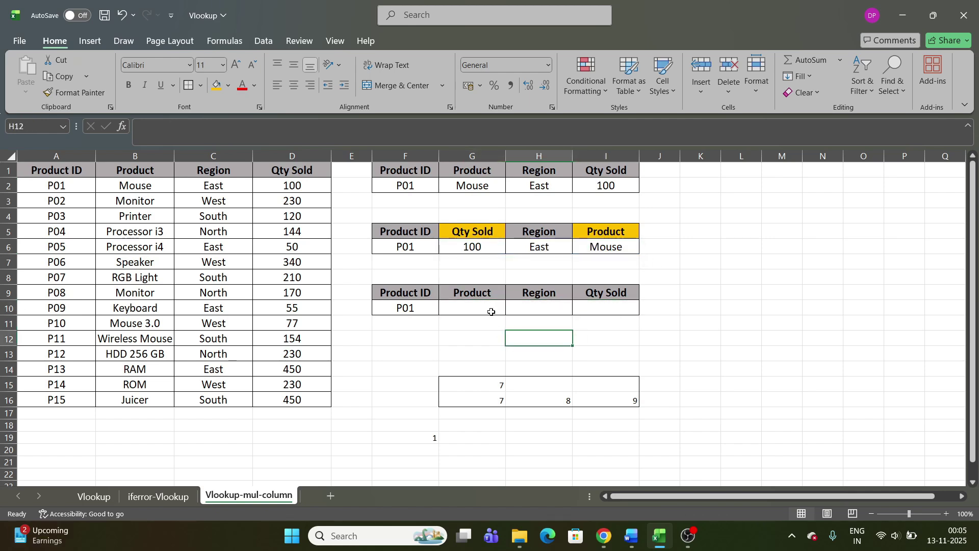
Enter =VLOOKUP(F10,A1:D16,COLUMNS(F8:G8),0) in G10 to look up the Product with a COLUMNS-based column index.
left_click(488, 307)
type("=vlo")
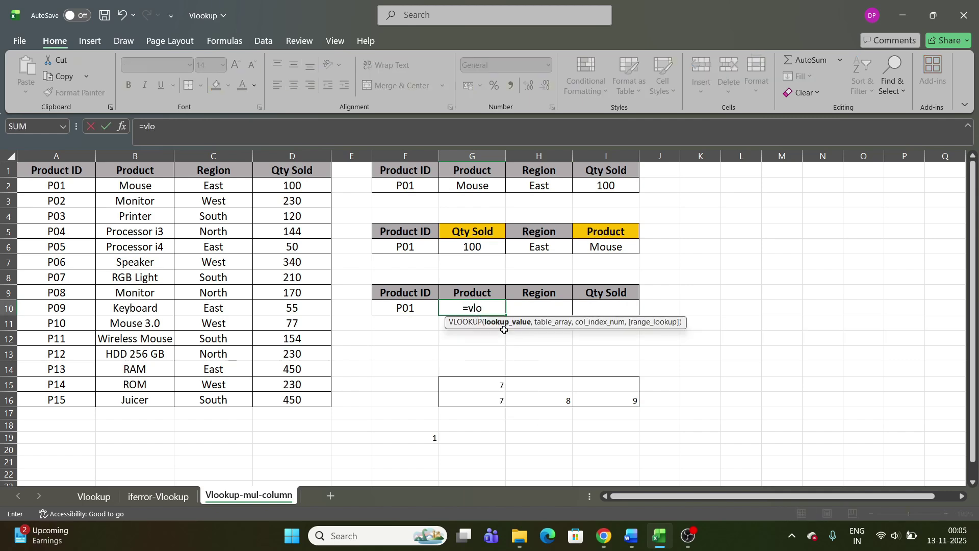
key("Tab")
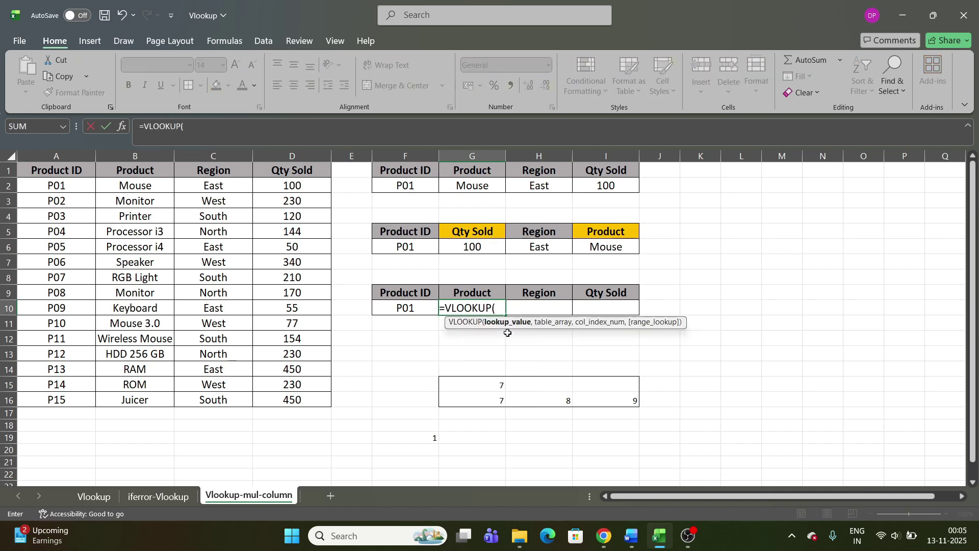
left_click(404, 307)
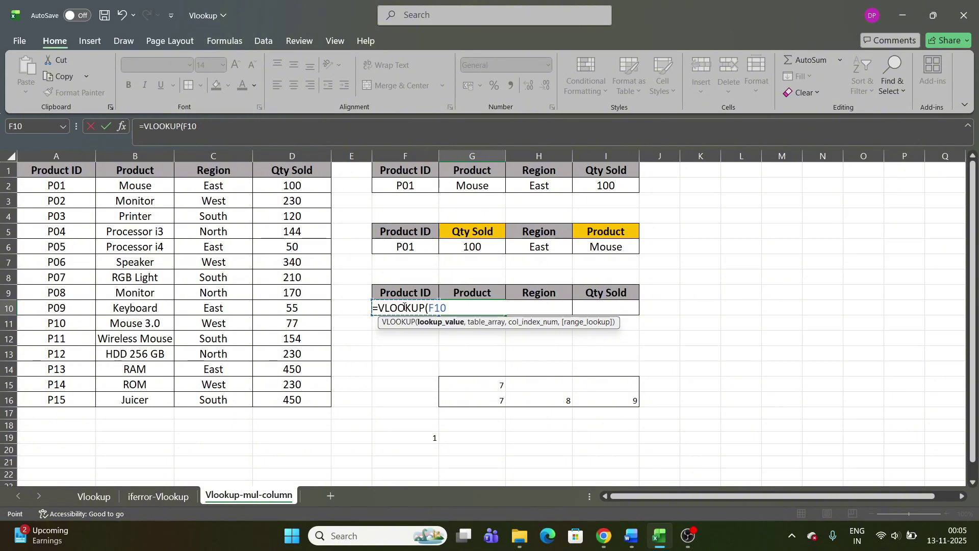
type(",")
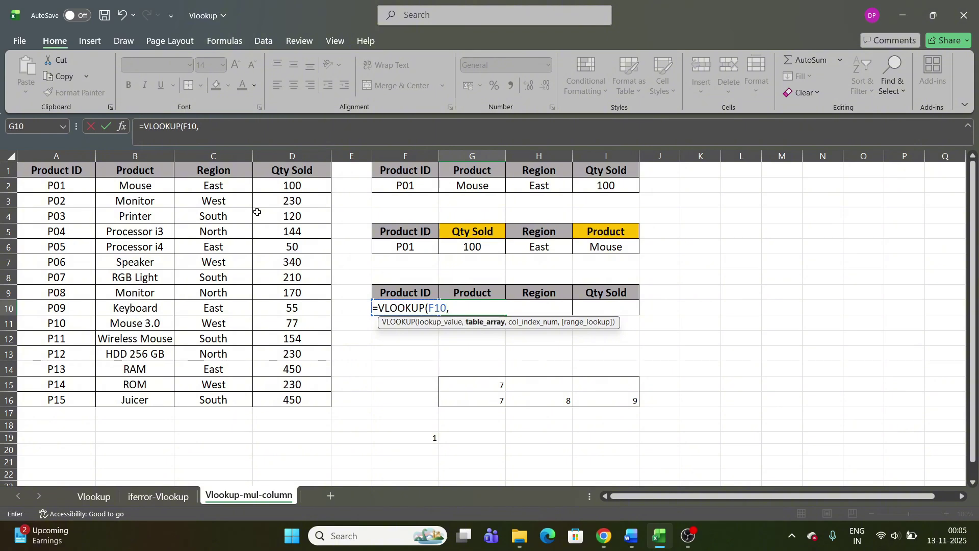
left_click_drag(60, 170, 270, 397)
type(",")
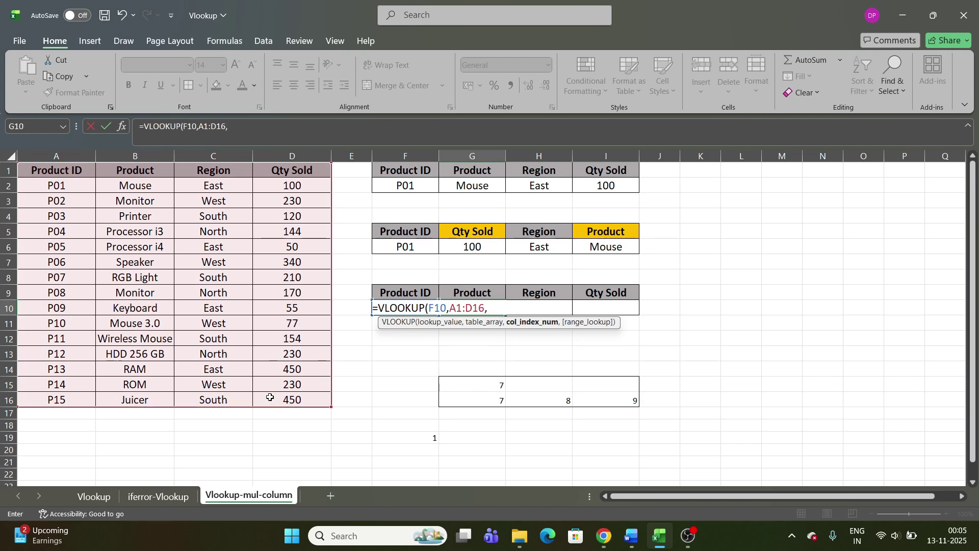
type("columns")
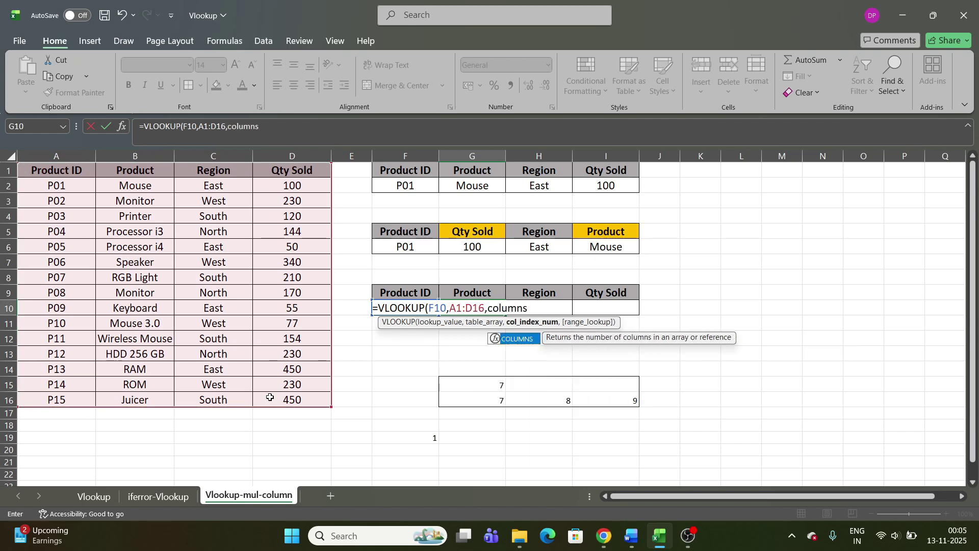
key("Tab")
left_click_drag(408, 277, 449, 276)
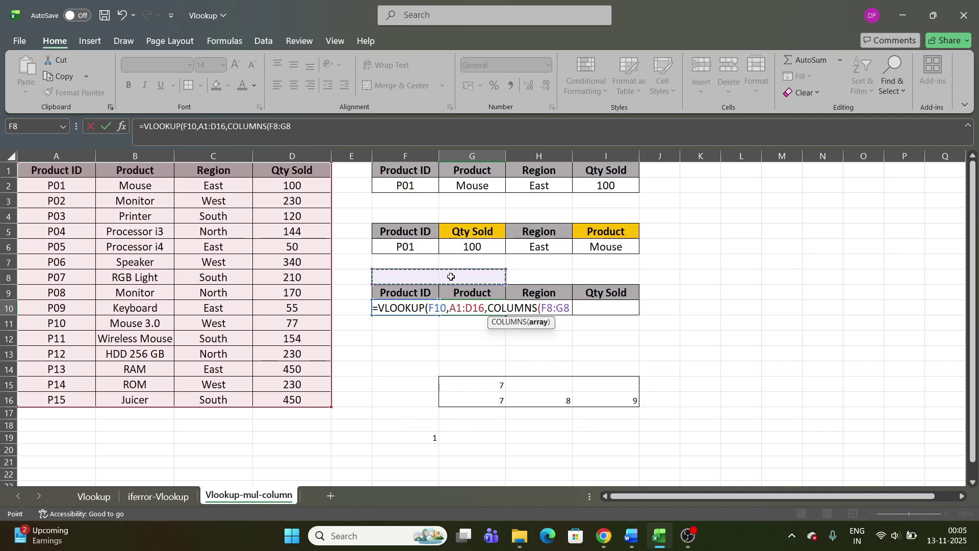
type("),")
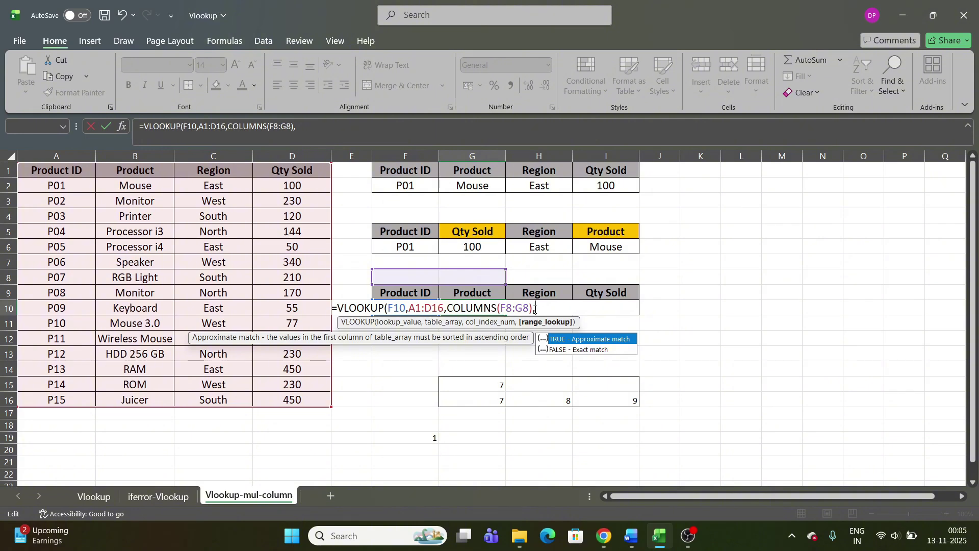
type("0)")
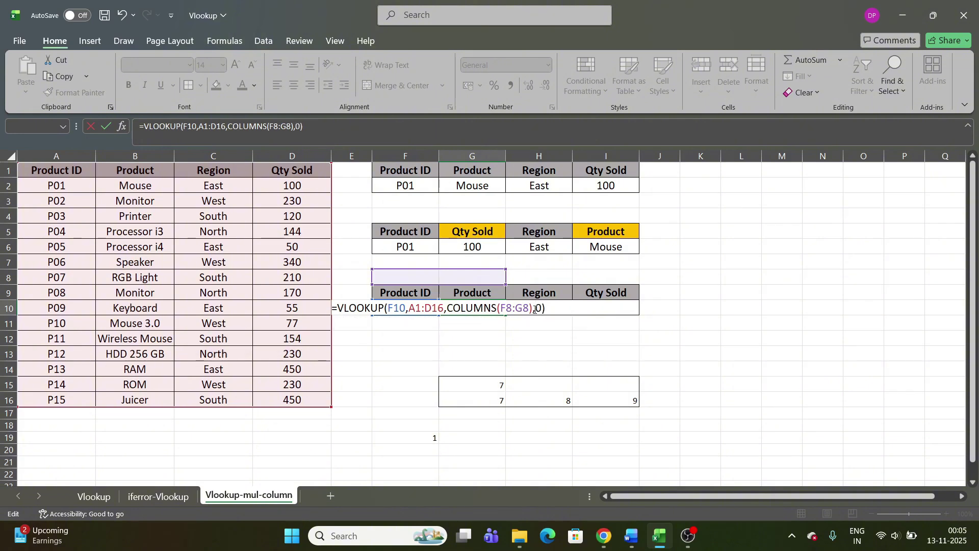
key("Return")
Try filling the G10 formula across to I10 and on to L10, and clear the extra cells J10:L10.
left_click(464, 304)
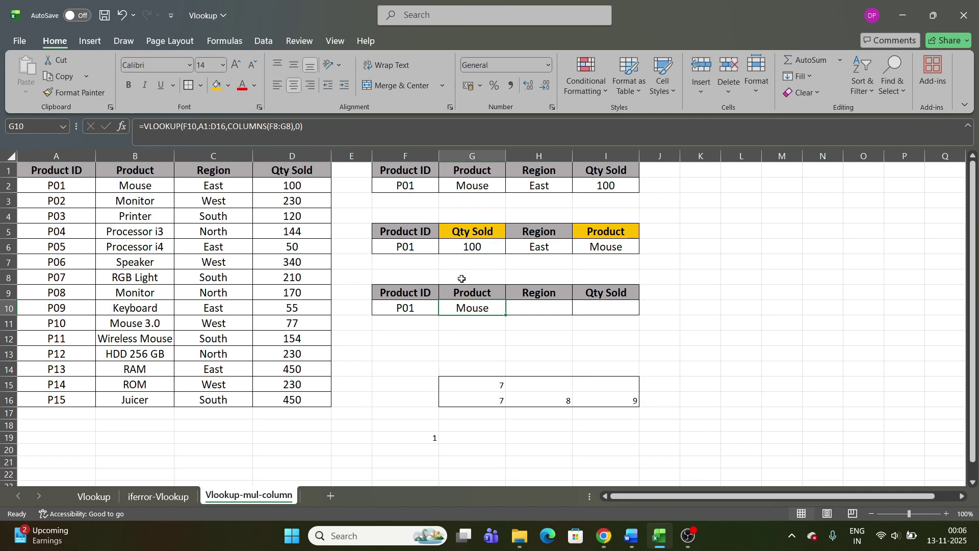
left_click_drag(508, 317, 607, 313)
left_click(540, 340)
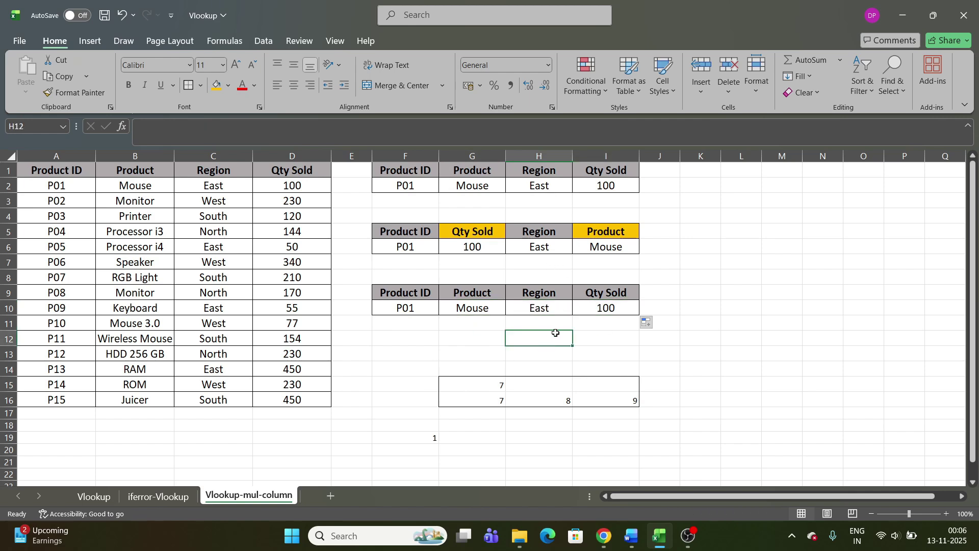
left_click_drag(486, 309, 762, 314)
left_click_drag(663, 308, 741, 308)
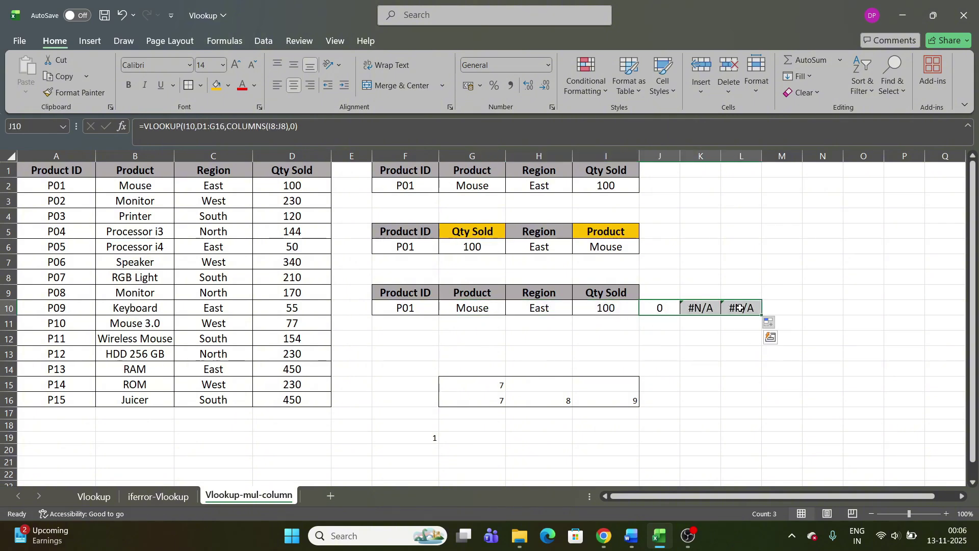
key("Delete")
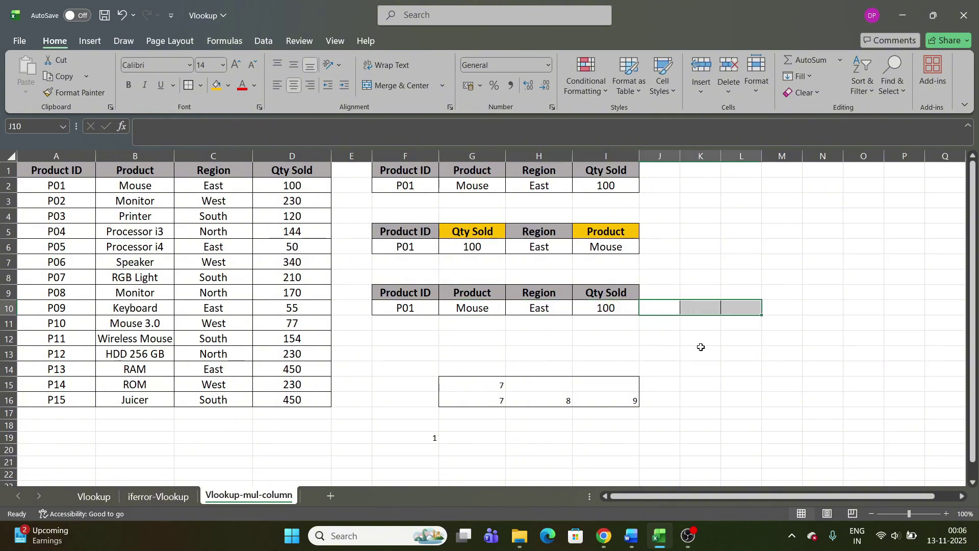
Lock the references in the G10 formula so it reads =VLOOKUP($F$10,$A$1:$D$16,COLUMNS($F$8:G8),0).
left_click(468, 303)
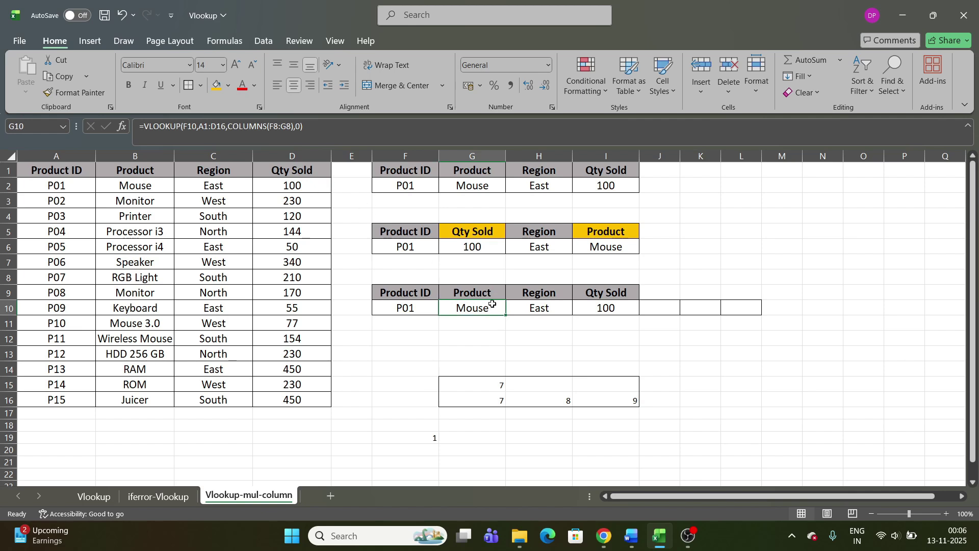
double_click(491, 304)
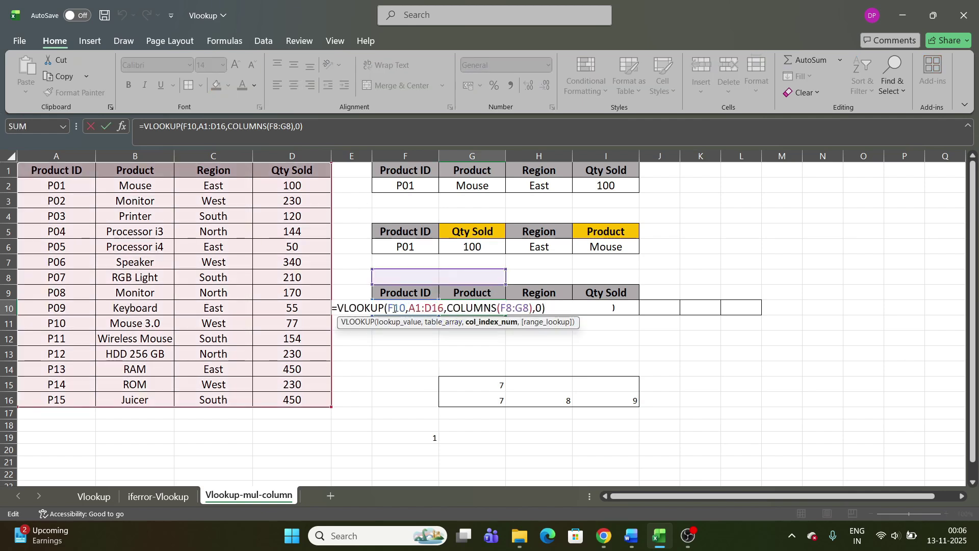
left_click(389, 306)
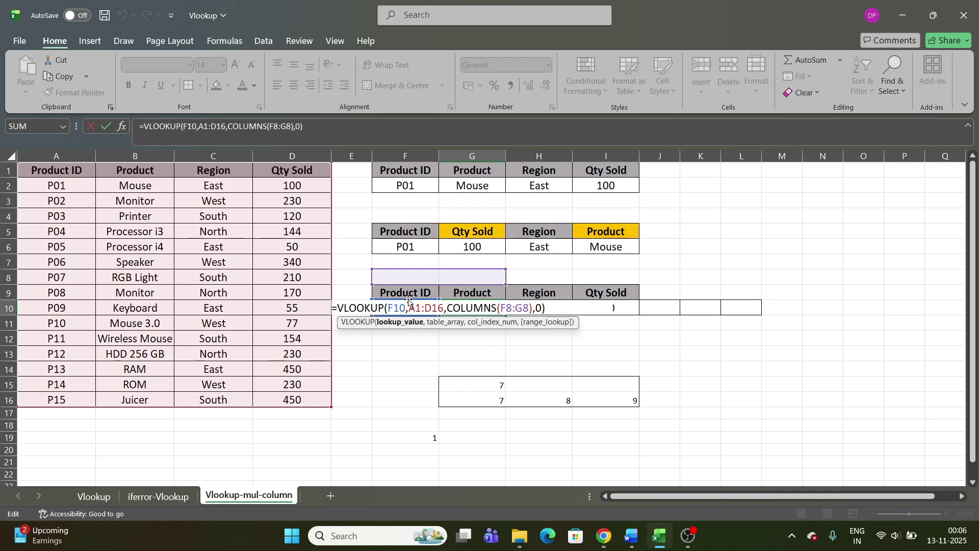
key("F4")
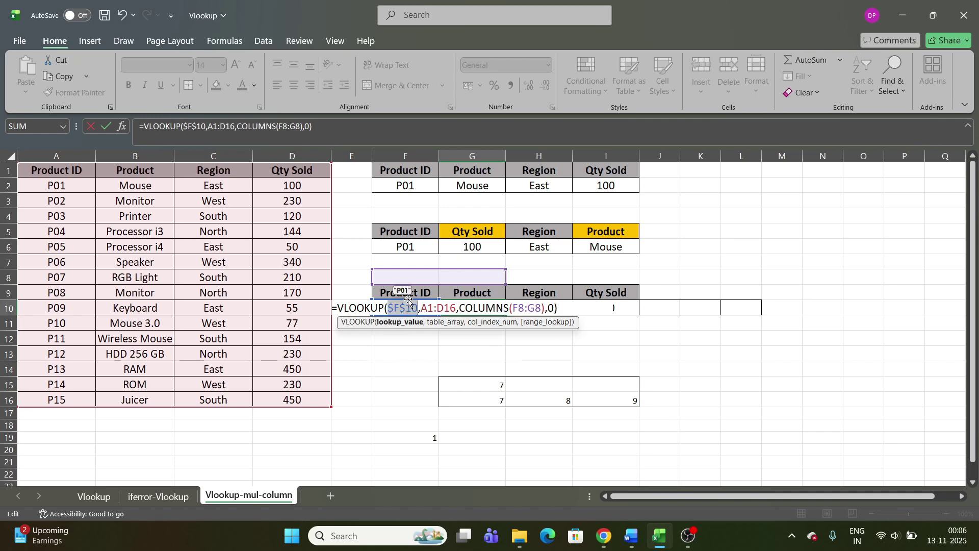
left_click_drag(421, 308, 455, 311)
key("F4")
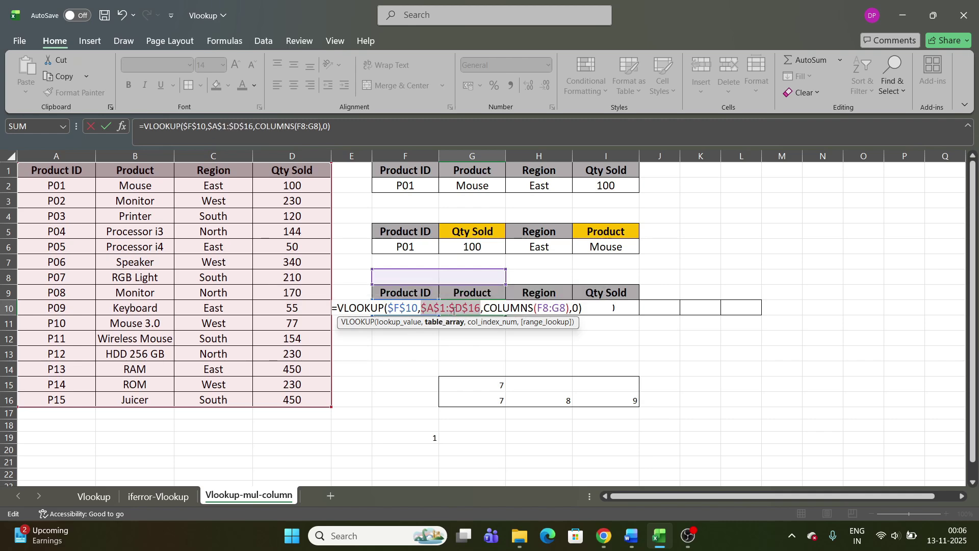
left_click(549, 308)
double_click(548, 308)
left_click(549, 308)
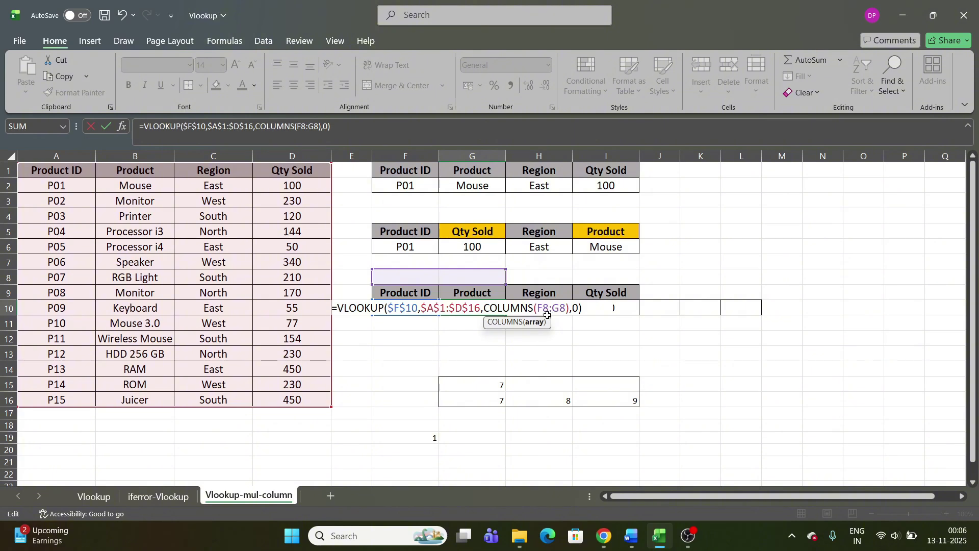
key("F4")
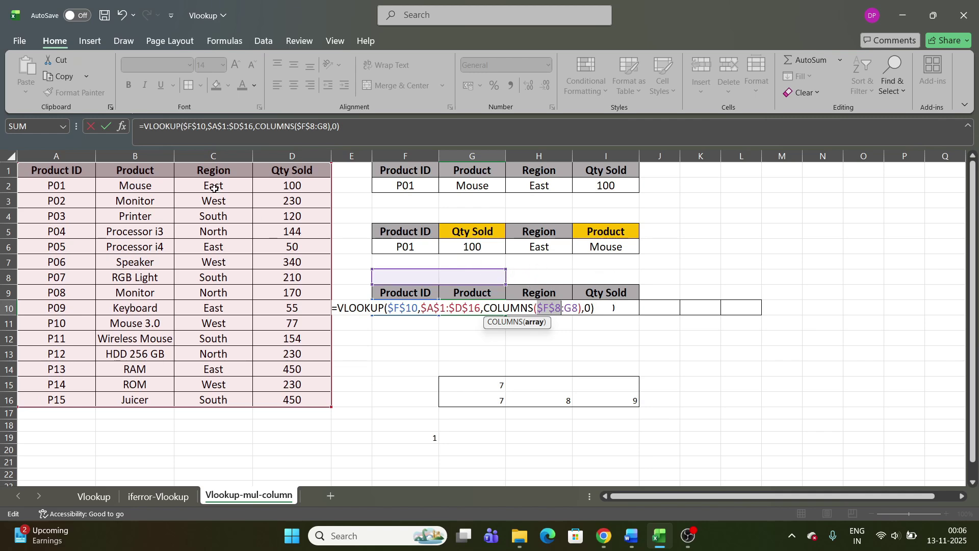
key("Return")
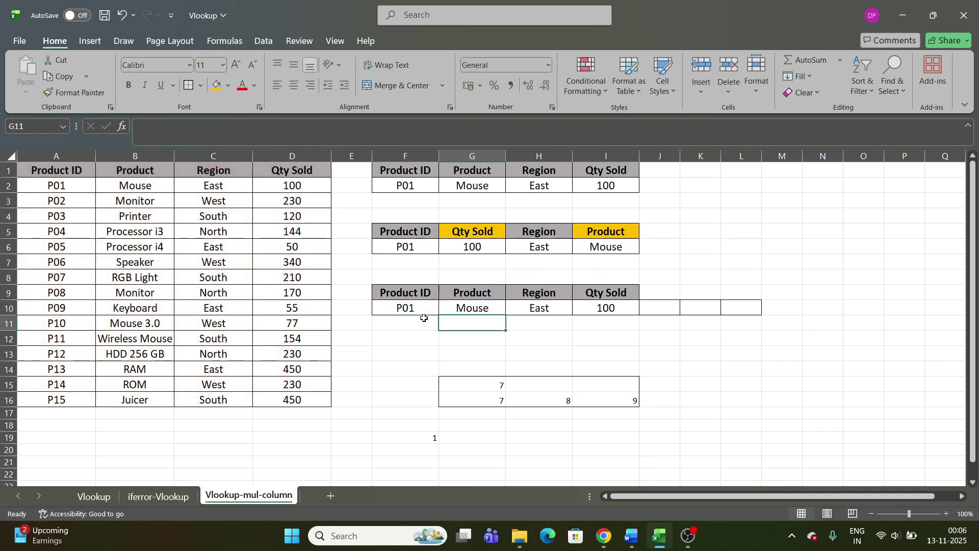
Fill the revised G10 formula across the Region and Qty Sold cells H10:I10, and review the formula in G10.
left_click(471, 308)
left_click_drag(506, 315, 615, 312)
left_click(526, 348)
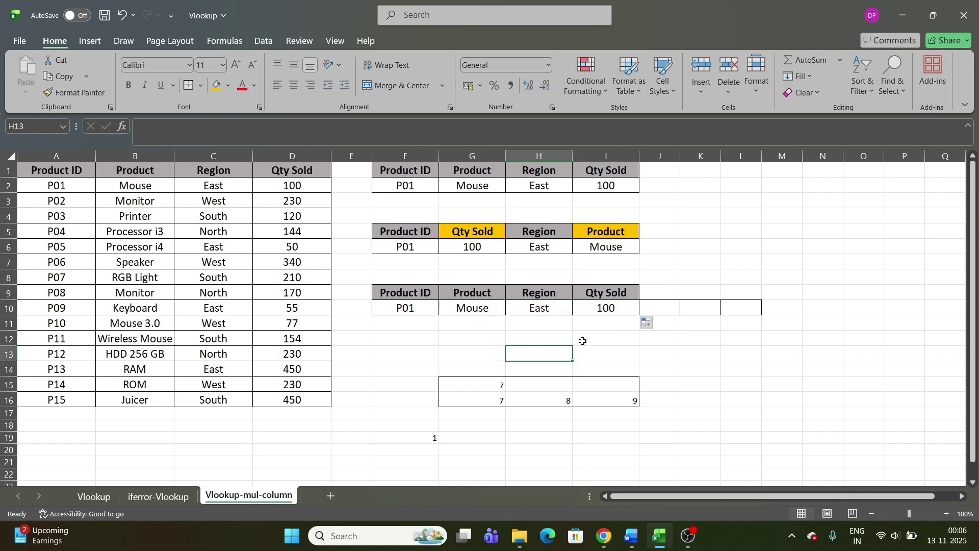
left_click(486, 311)
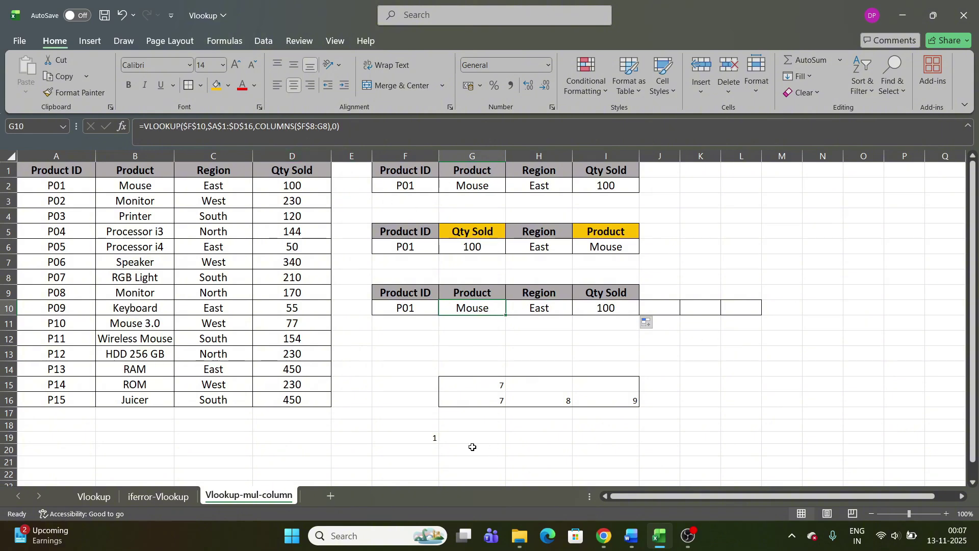
Fill the COLUMNS formula from F19 across to I19 and check the cell reference in the copied formulas.
left_click(429, 438)
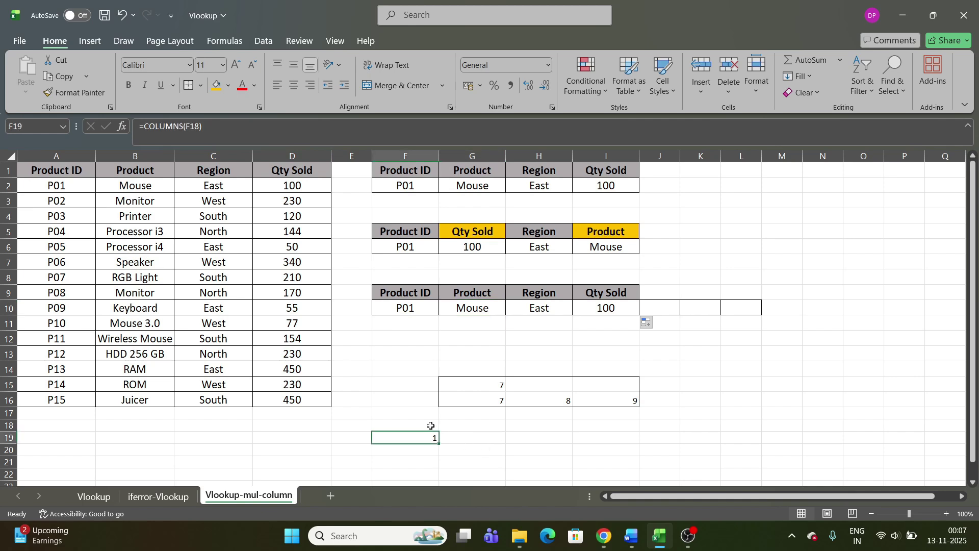
left_click_drag(438, 443, 648, 445)
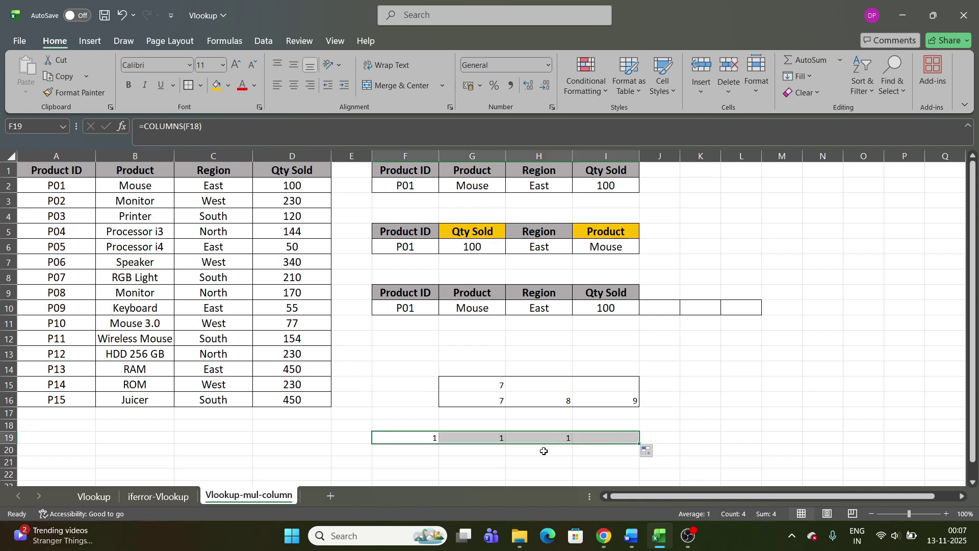
double_click(418, 439)
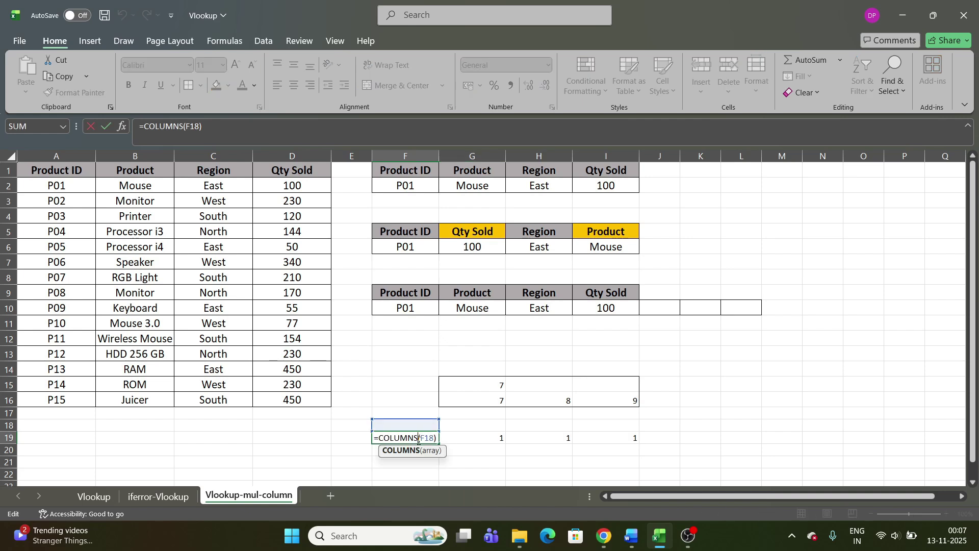
double_click(487, 441)
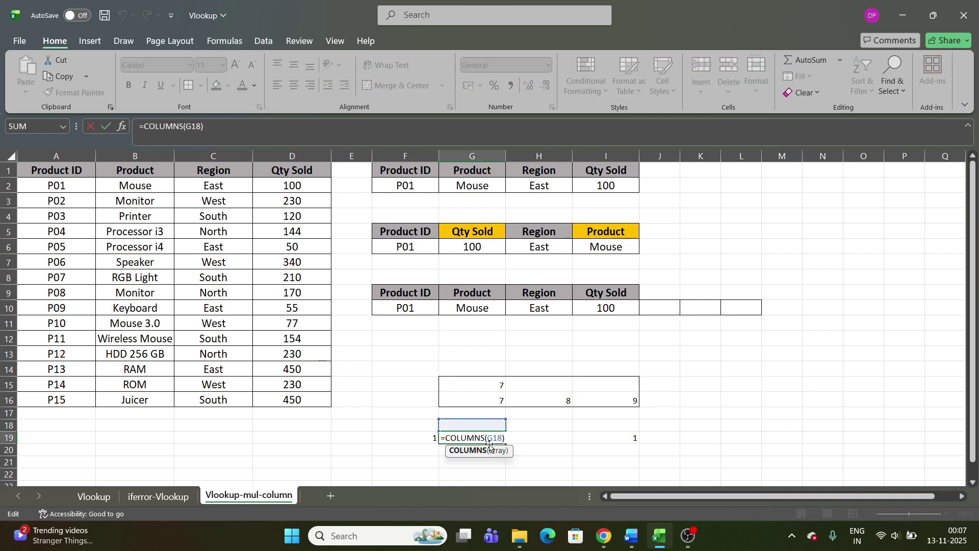
double_click(615, 439)
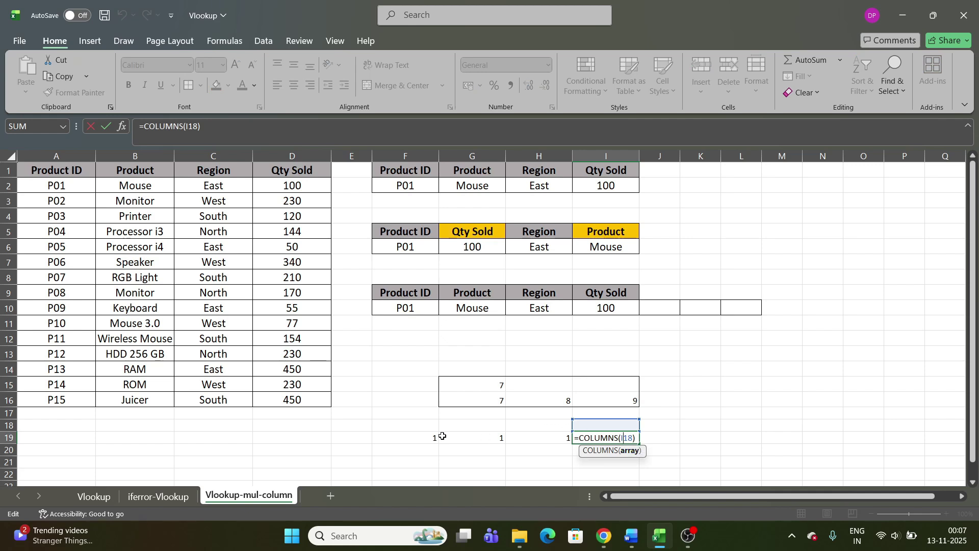
left_click(427, 437)
left_click(475, 438)
left_click(546, 437)
left_click(618, 440)
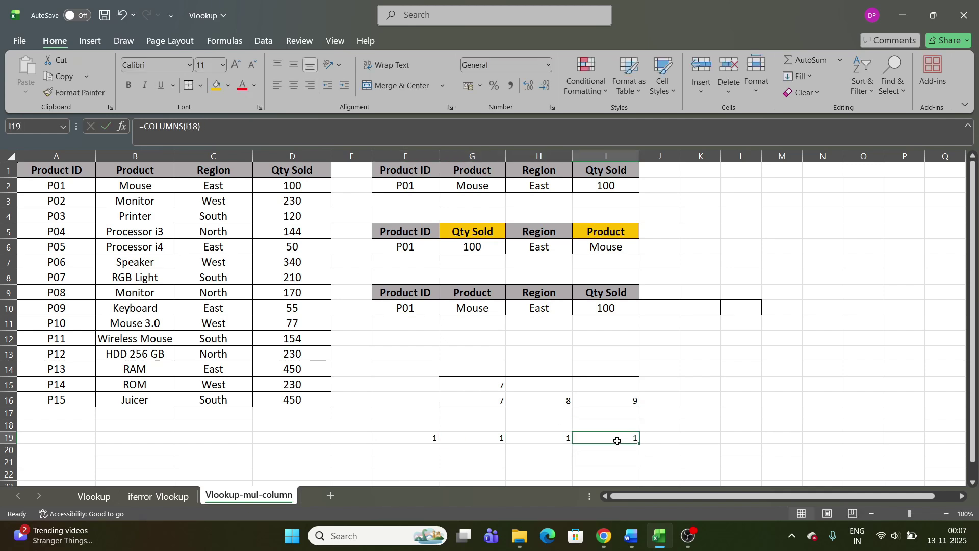
Change the formula in F19 to =COLUMNS($F$18:F18), locking only the start of the range.
left_click(429, 436)
double_click(425, 438)
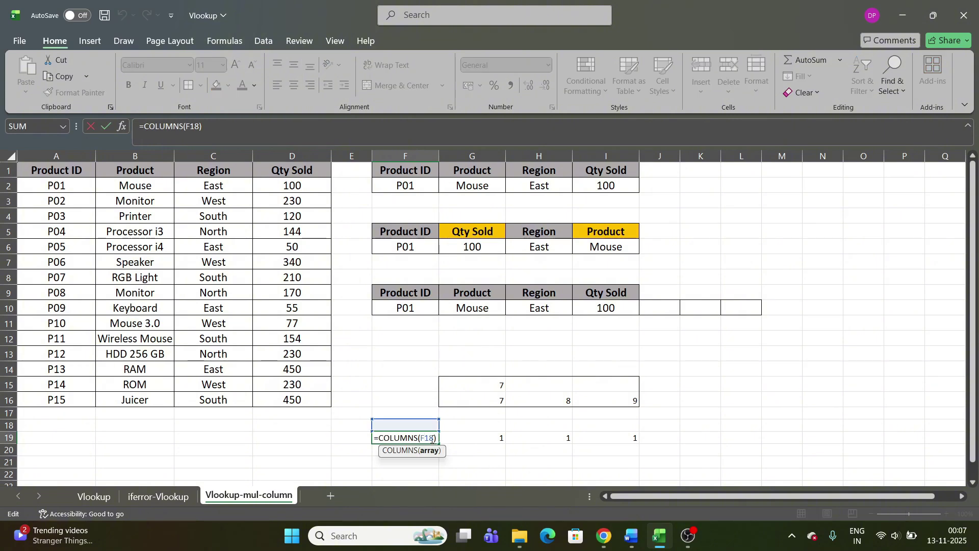
key("F4")
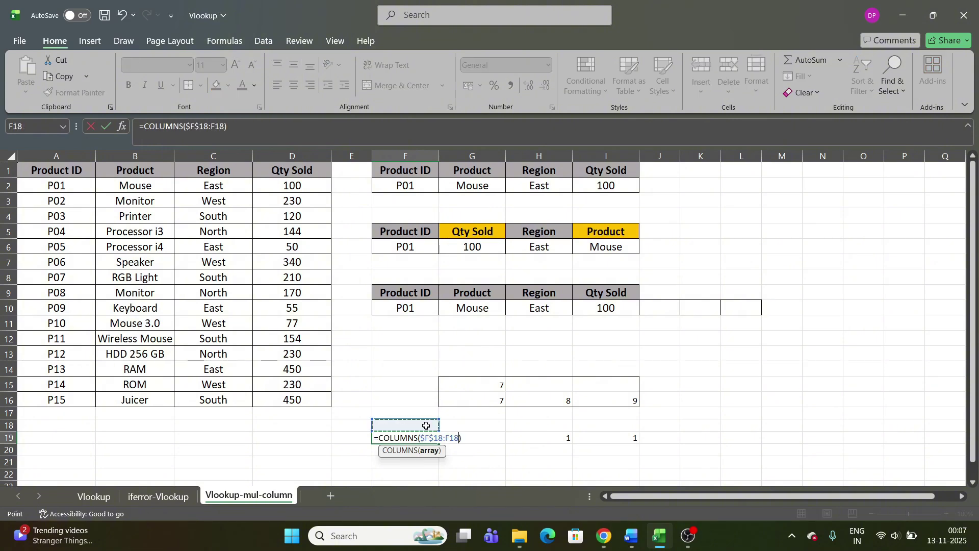
key("Return")
key("Up")
key("Up")
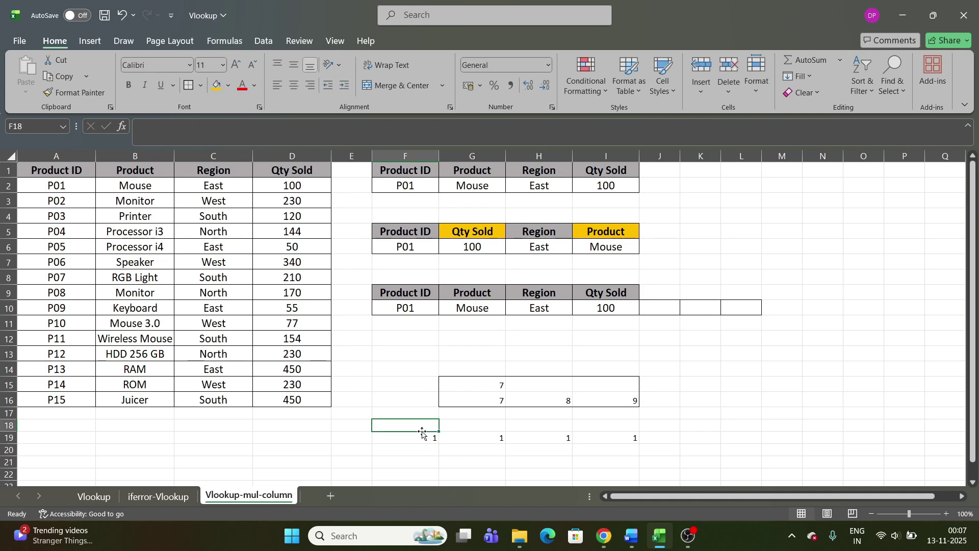
Fill the revised COLUMNS formula from F19 across to I19, checking the expanding range in G19 along the way.
left_click(428, 438)
left_click_drag(439, 443, 499, 440)
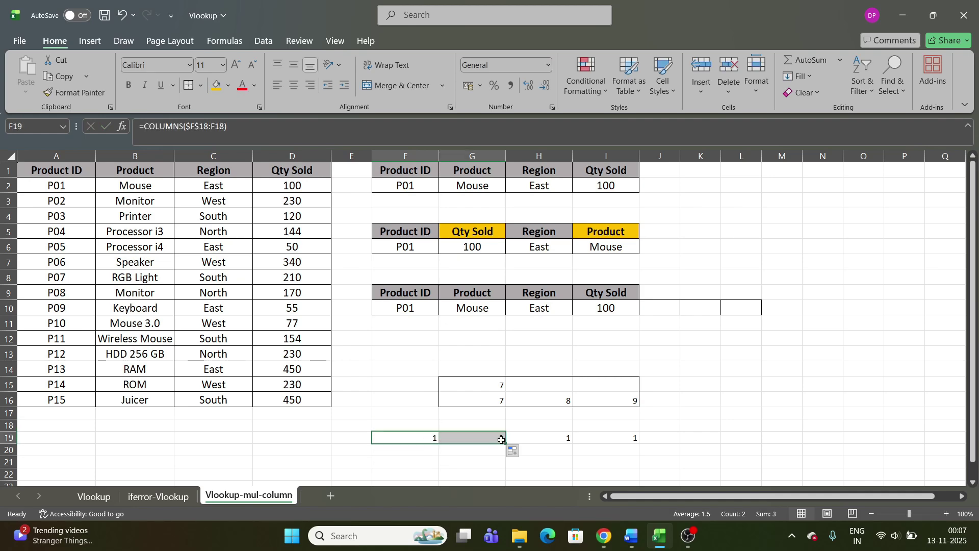
left_click(422, 427)
left_click(481, 427)
left_click(485, 440)
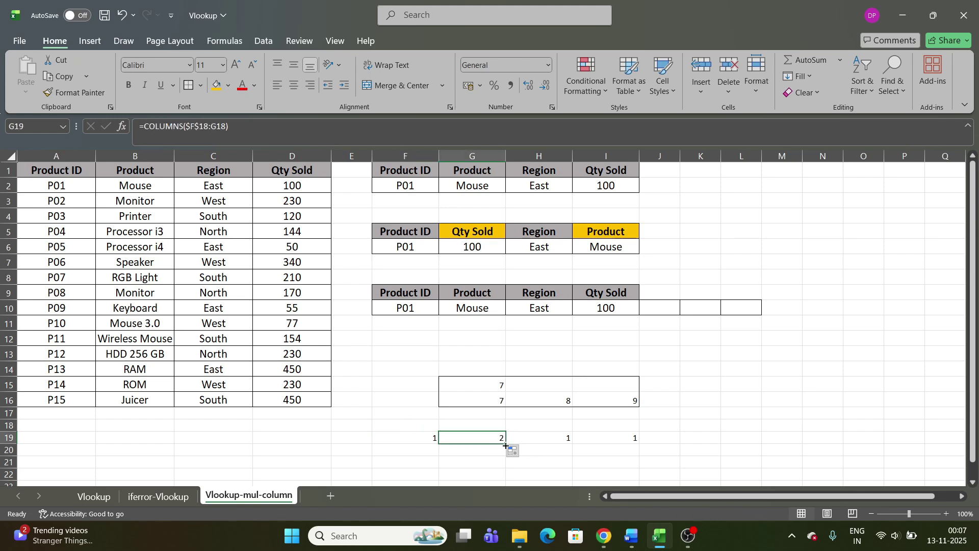
left_click_drag(506, 446, 628, 443)
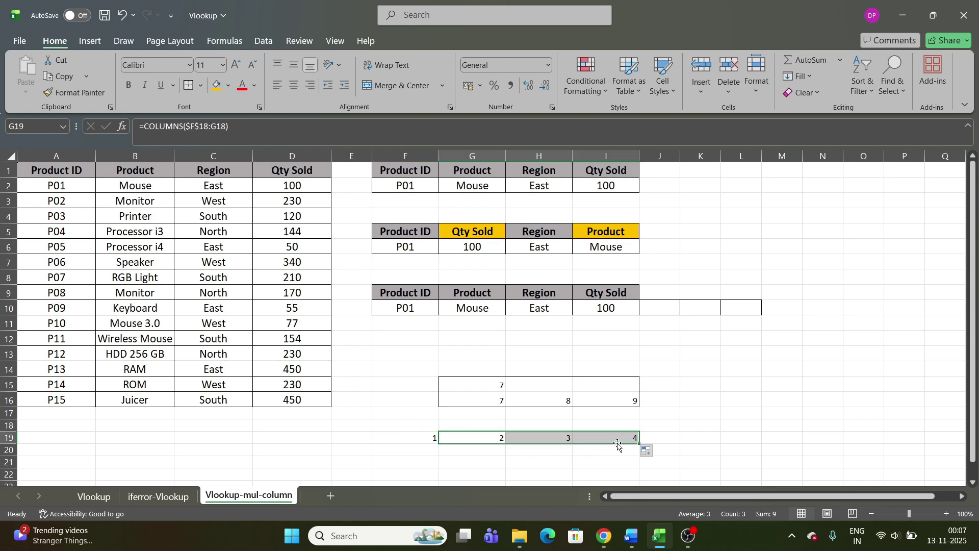
Compare the COLUMNS formulas in F19:I19 with the row 18 cells that each expanding range covers.
left_click(434, 437)
left_click(424, 428)
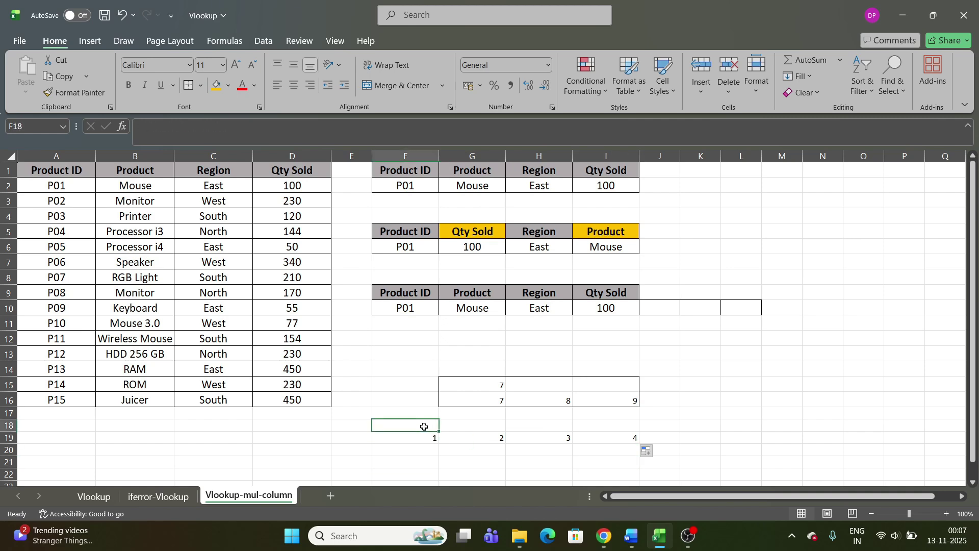
left_click(473, 438)
left_click_drag(433, 427, 452, 423)
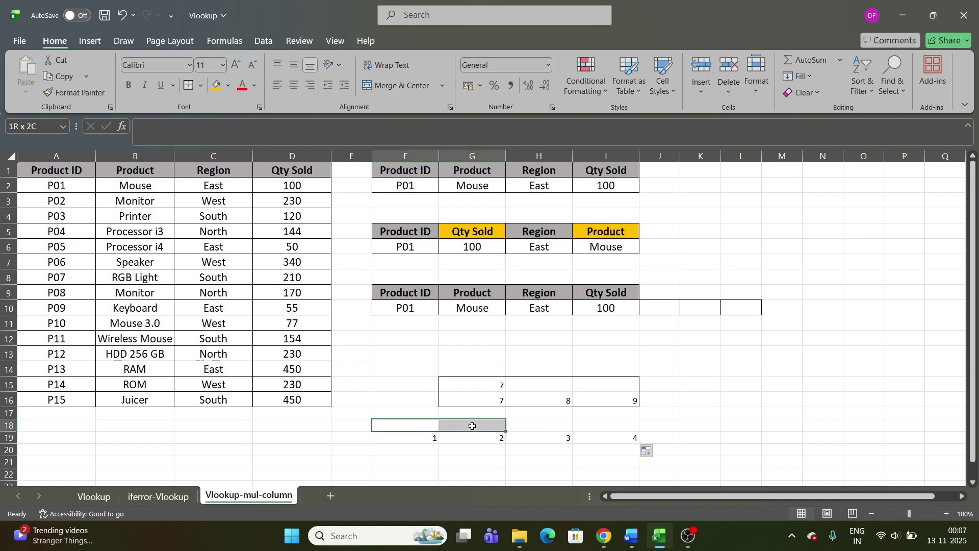
left_click(518, 437)
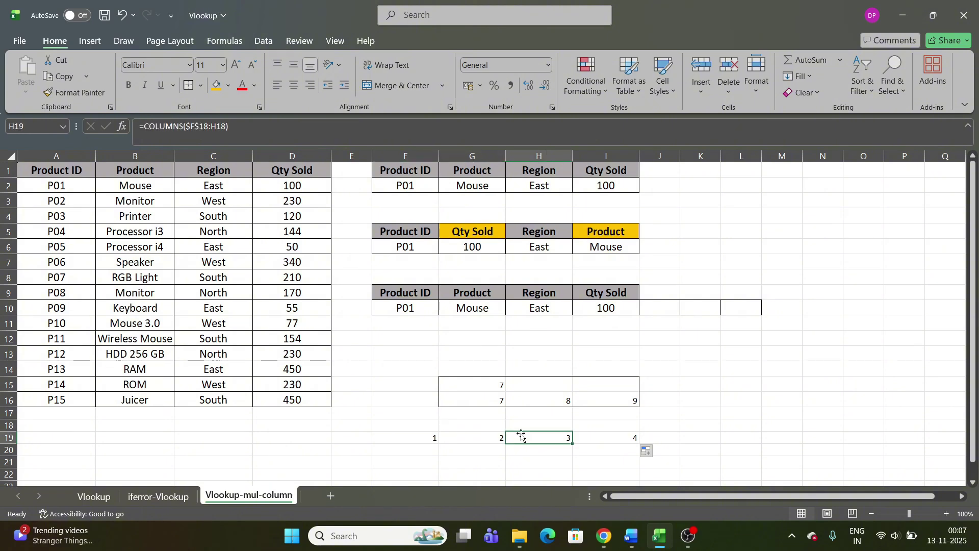
left_click_drag(429, 426, 528, 425)
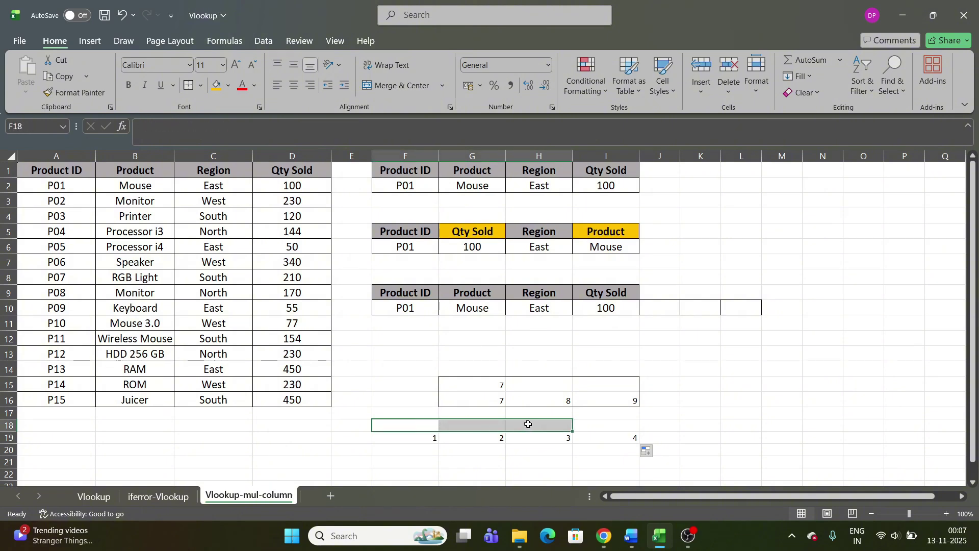
left_click(599, 438)
left_click_drag(431, 427, 576, 424)
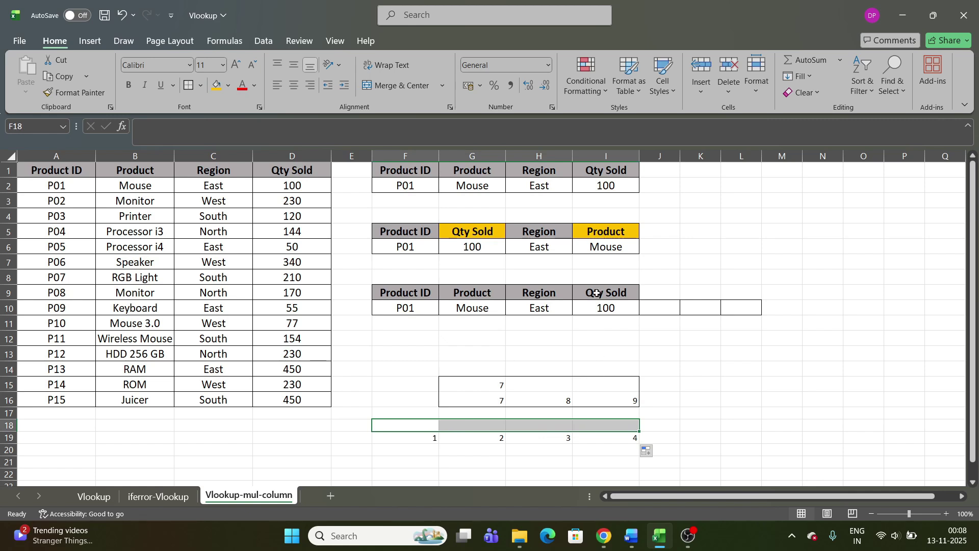
Review the VLOOKUP formulas in G10:I10 and relate their COLUMNS argument to the example column numbers in F19:I19.
double_click(475, 308)
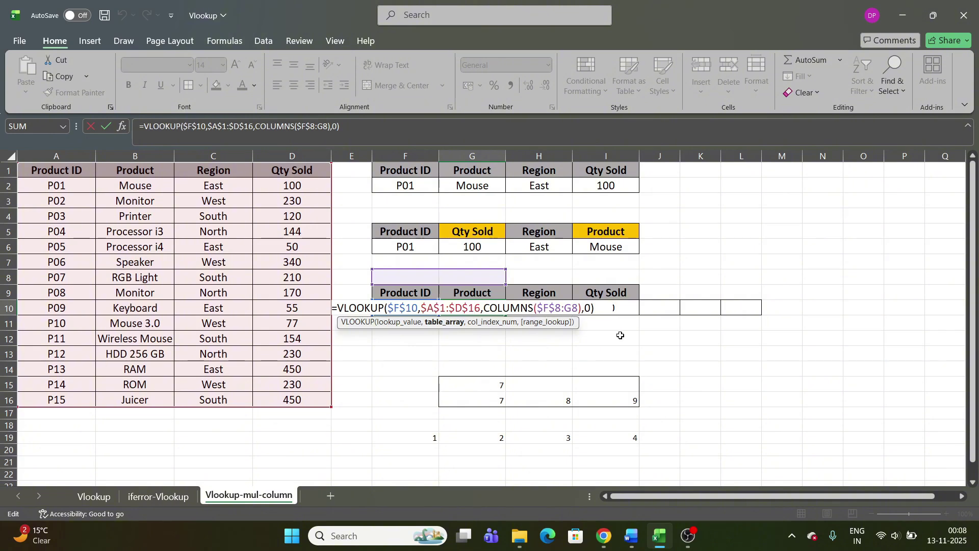
key("Return")
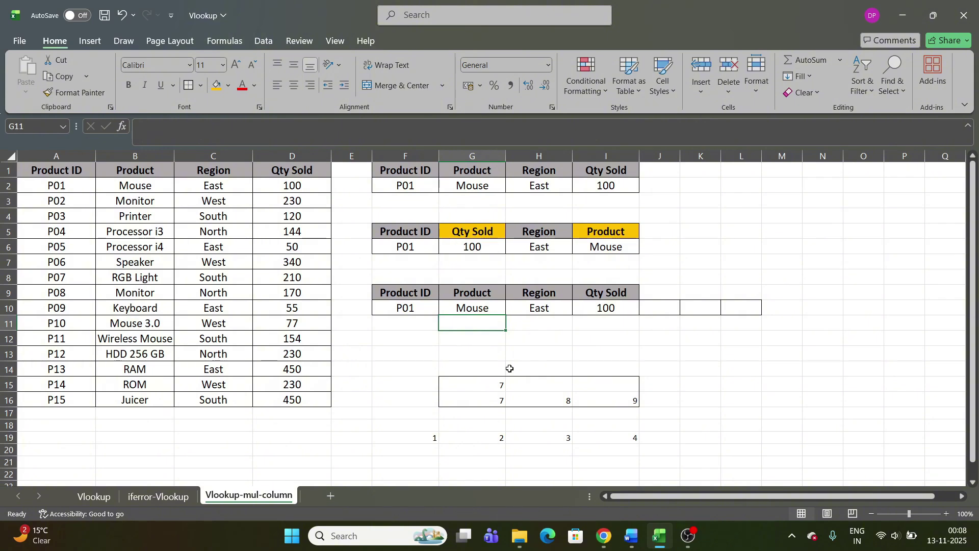
left_click_drag(479, 398, 661, 386)
left_click(428, 435)
left_click_drag(428, 435, 638, 437)
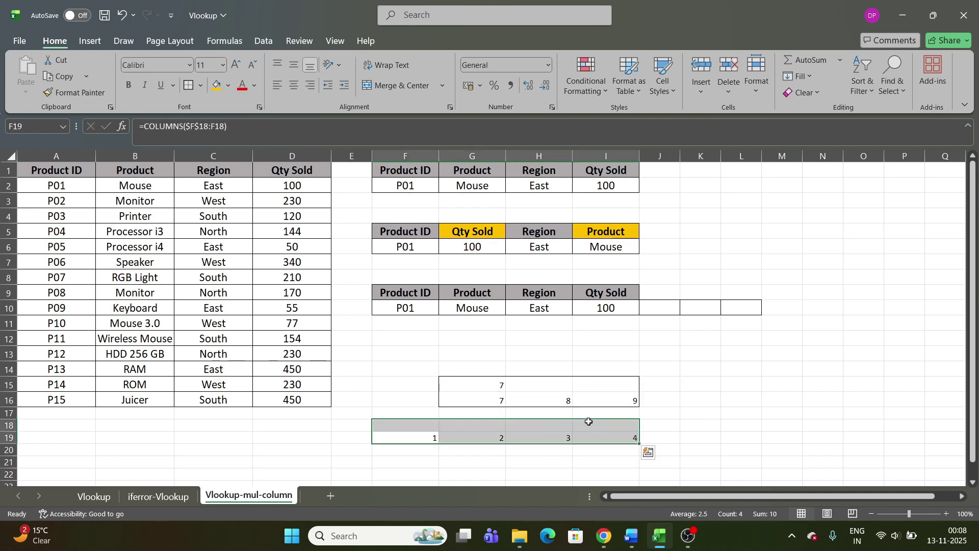
left_click(570, 307)
left_click(607, 308)
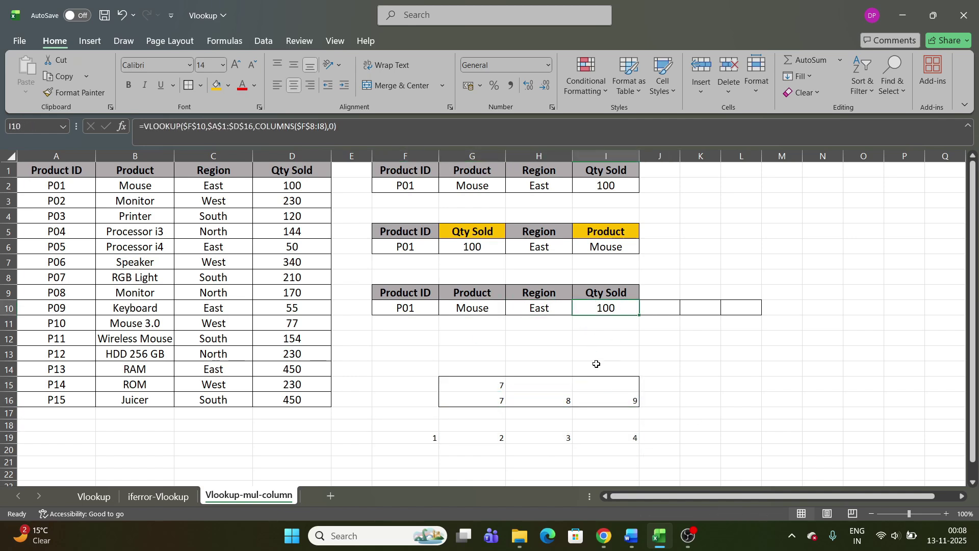
left_click(561, 367)
left_click_drag(434, 439, 605, 436)
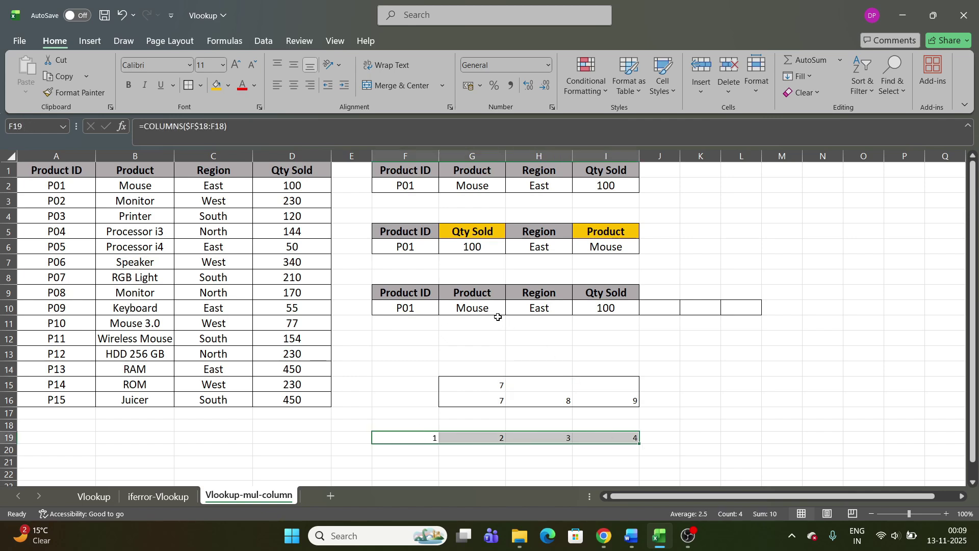
left_click_drag(478, 308, 603, 307)
left_click_drag(466, 342, 755, 354)
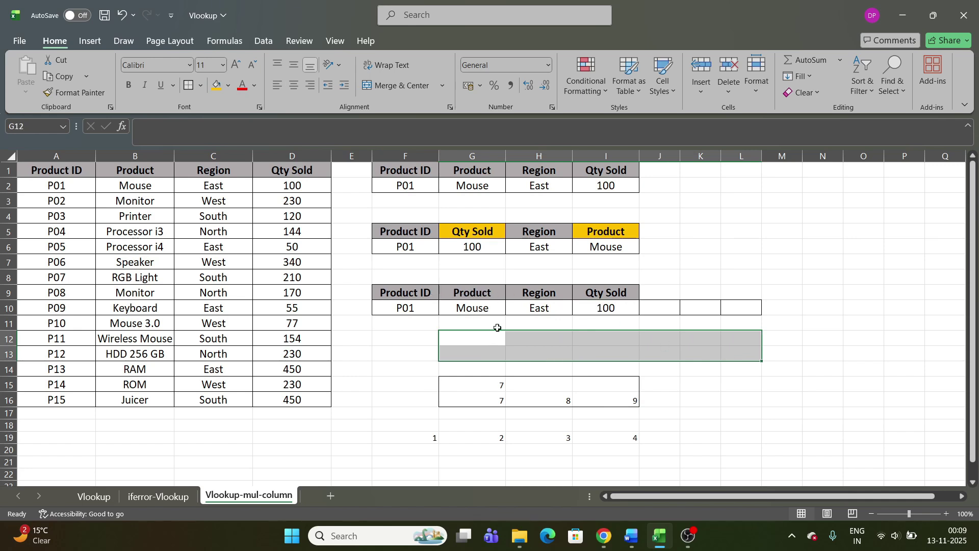
left_click(477, 323)
Compare the header order and COLUMNS-based formulas of the third table with the reordered second table's array formula in G6.
left_click_drag(473, 295, 598, 293)
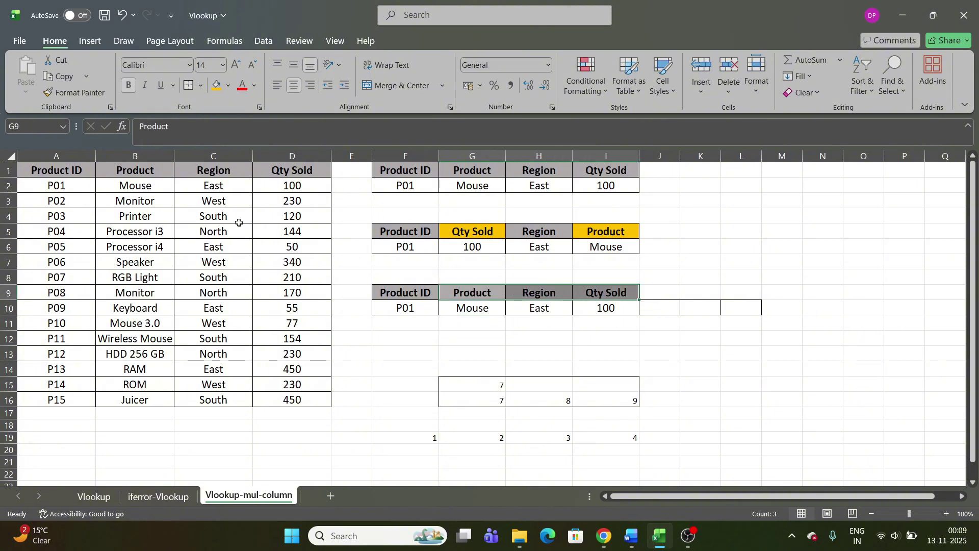
left_click_drag(470, 232, 594, 238)
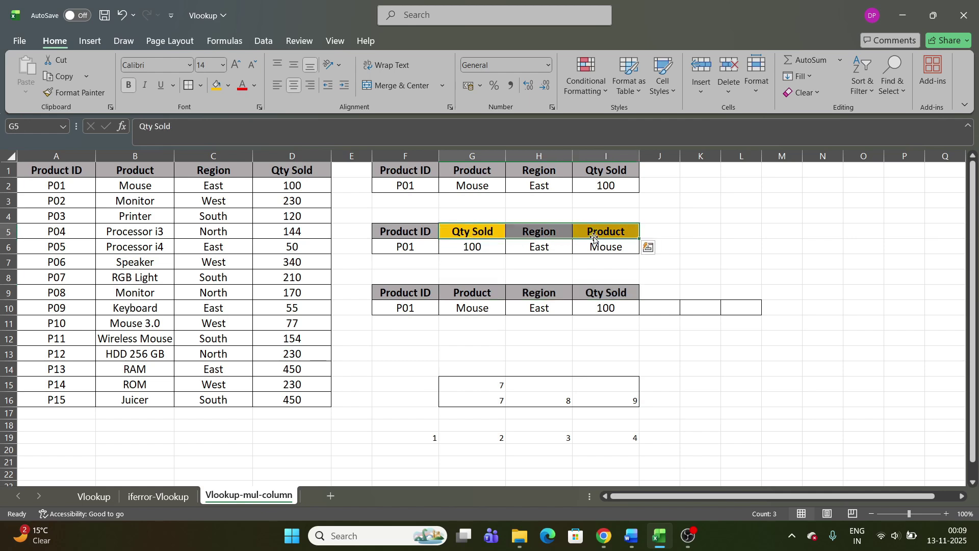
key("Down")
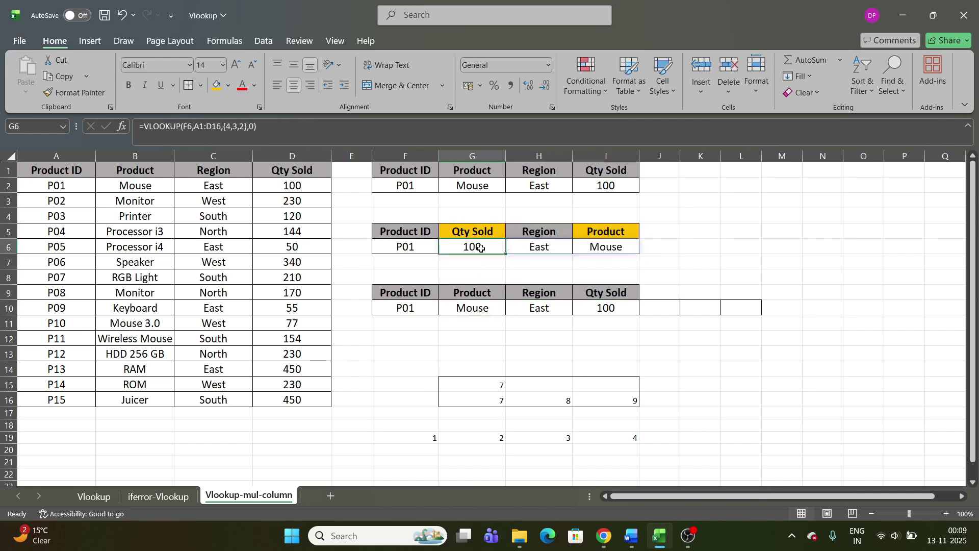
left_click(530, 308)
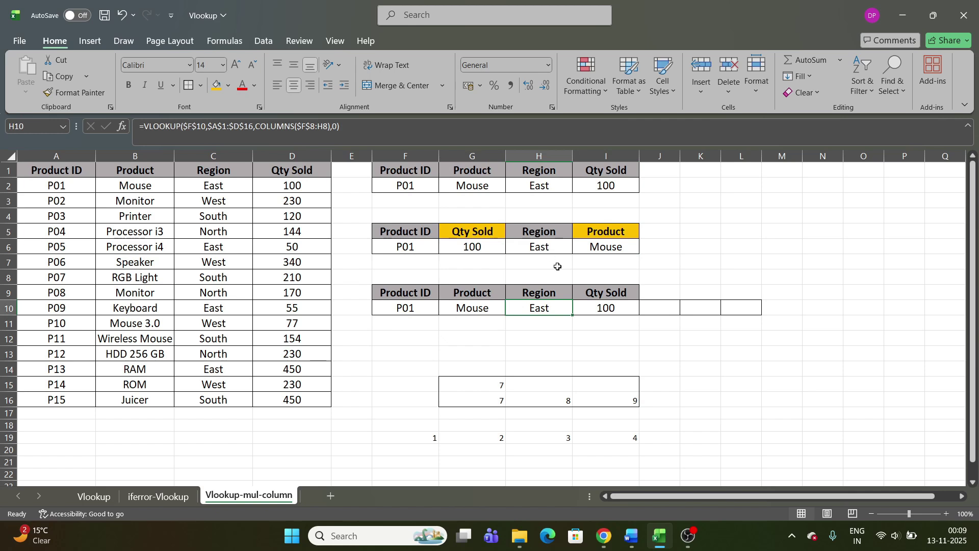
left_click(612, 307)
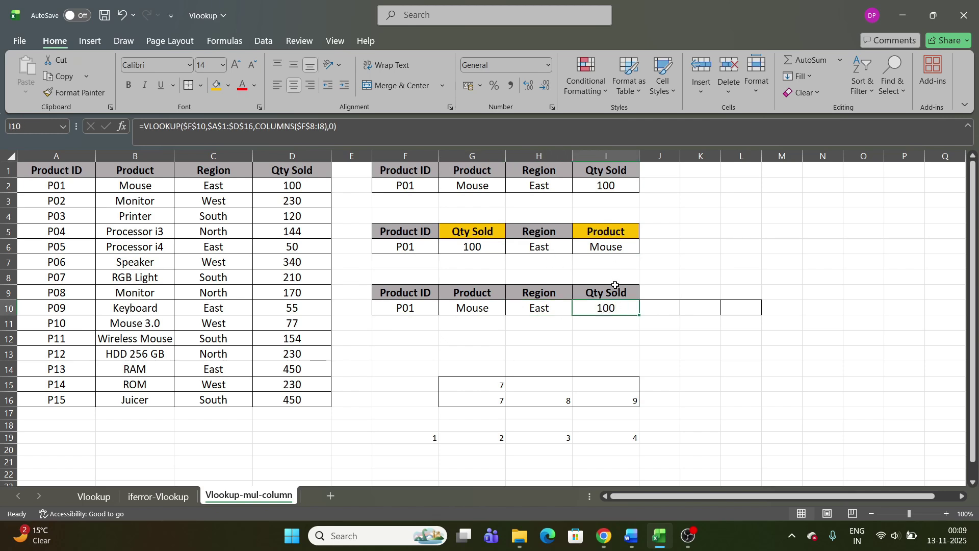
left_click(610, 247)
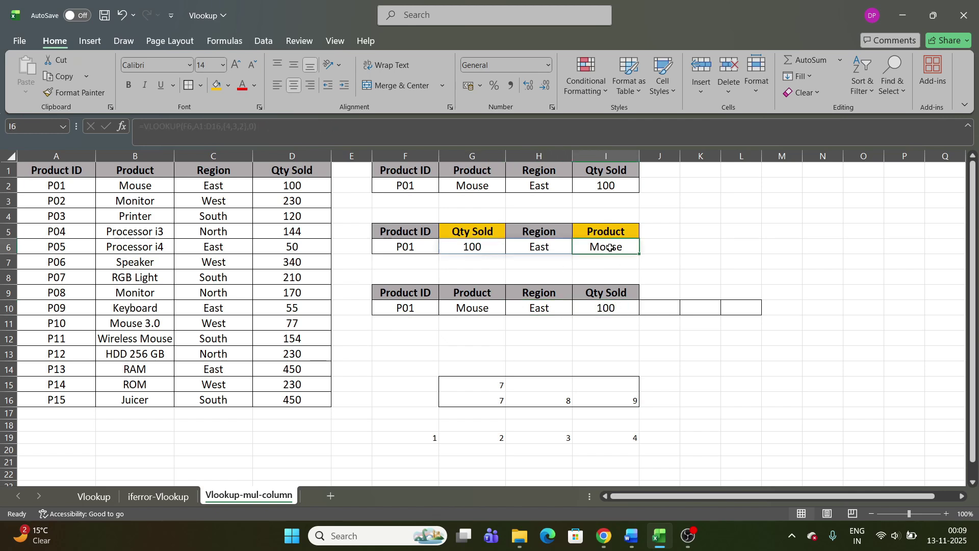
left_click(463, 244)
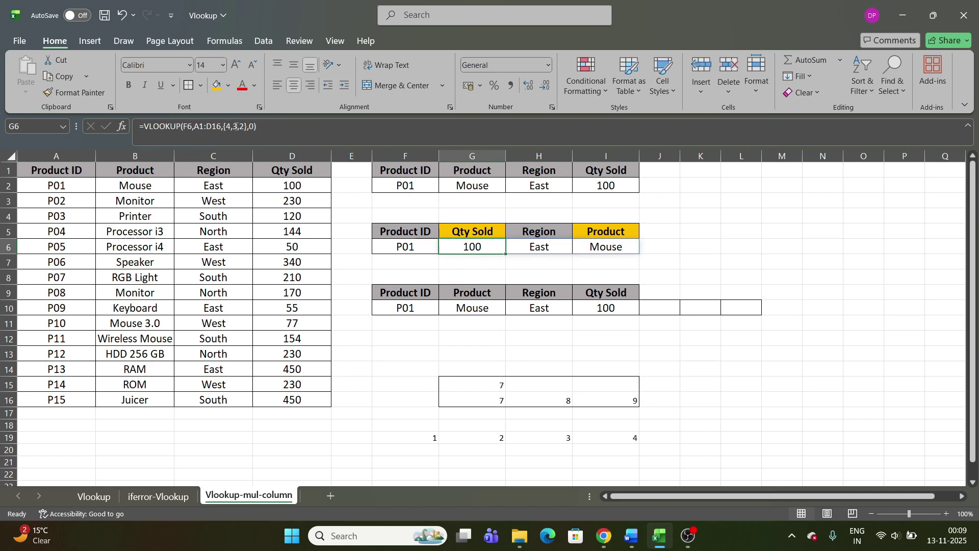
left_click(521, 320)
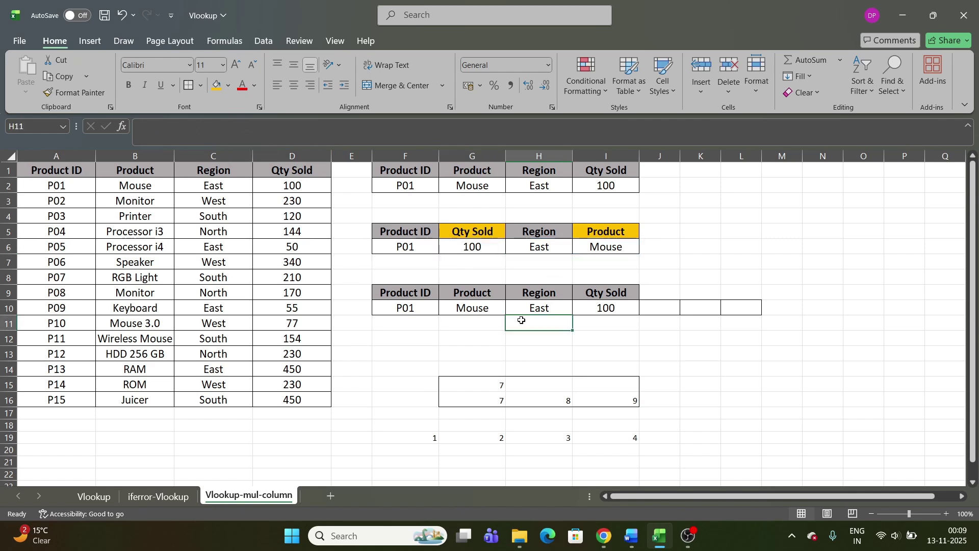